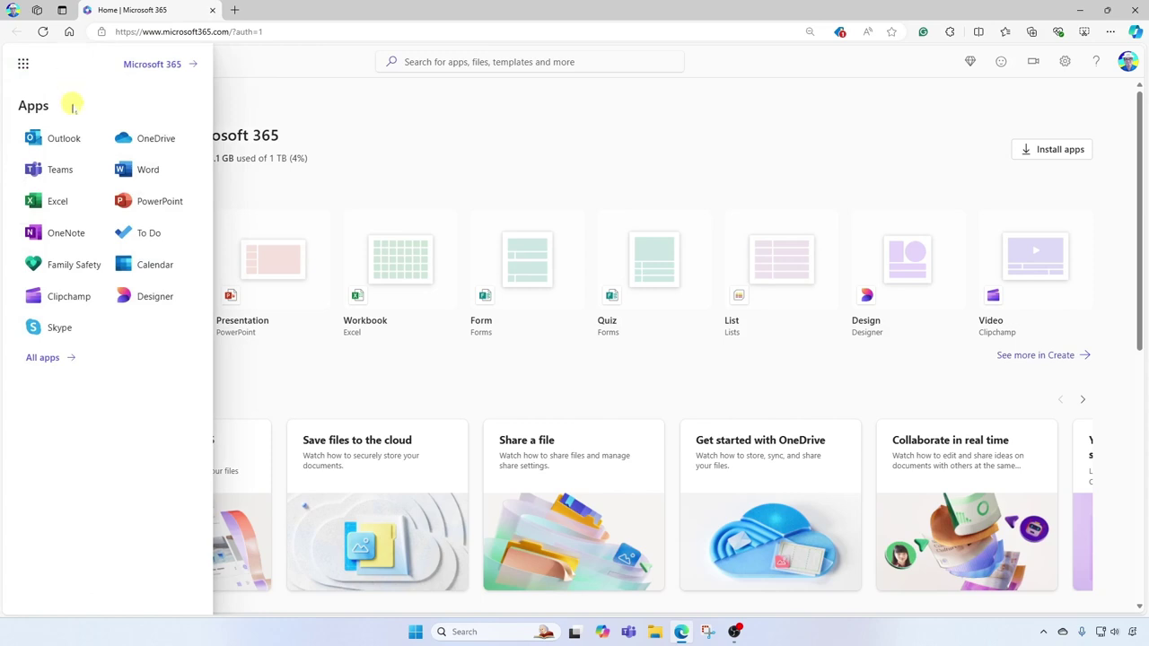
Step: Open Outlook mail and go to Settings > Mail > Automatic replies
click(64, 141)
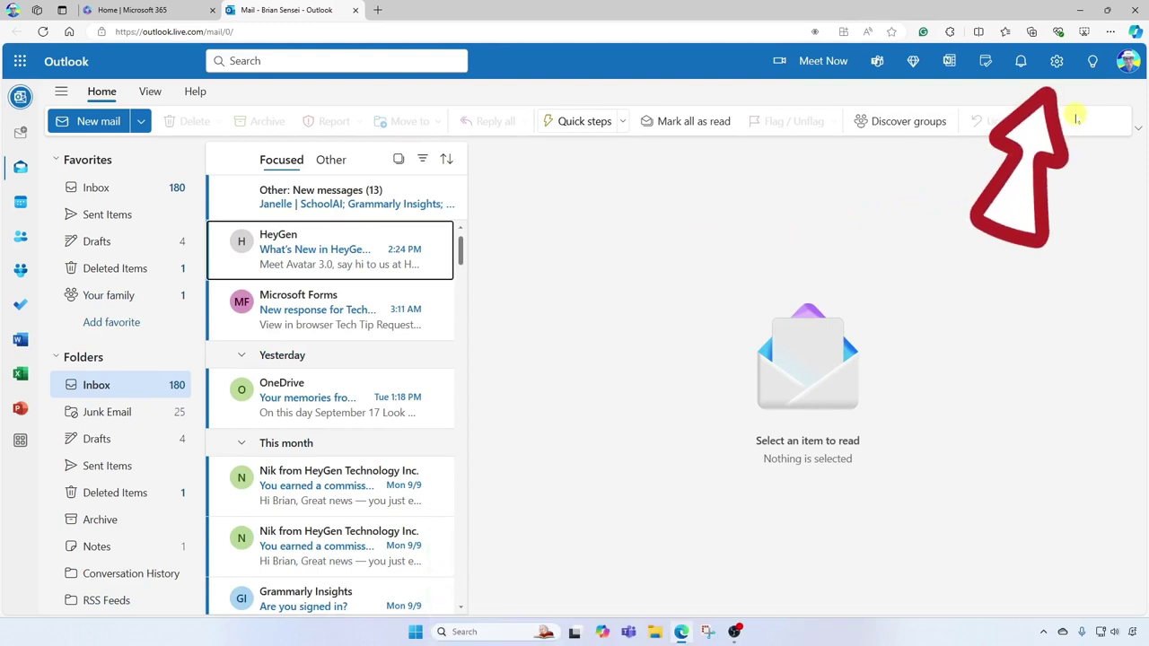
click(1057, 62)
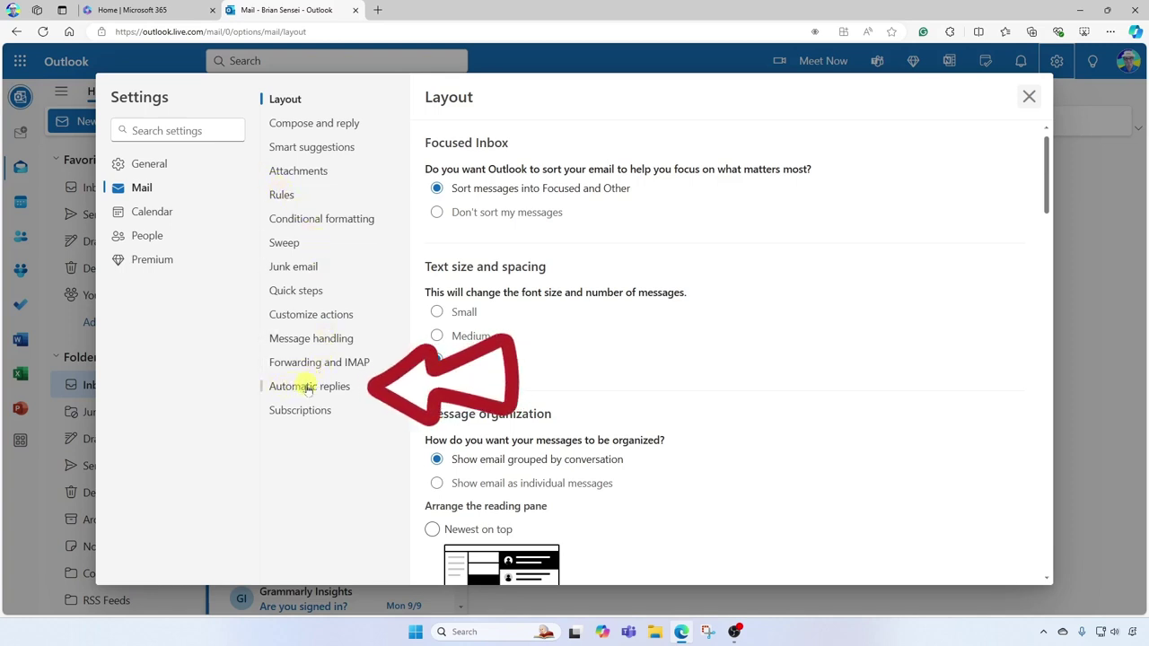
click(332, 392)
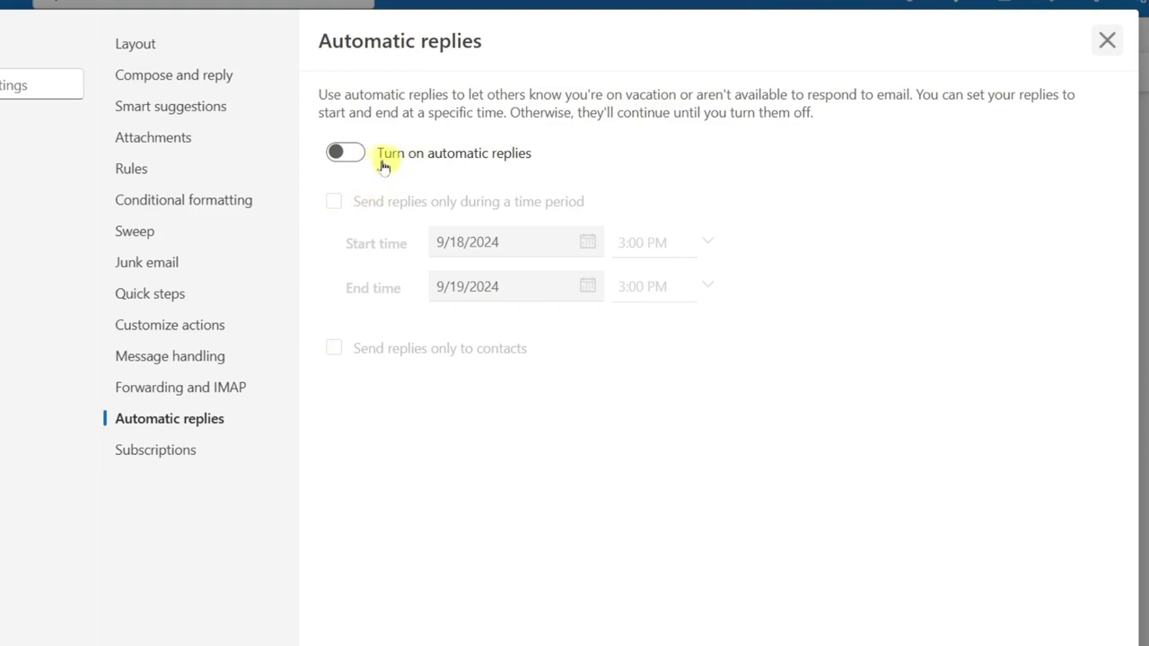
Step: Switch on automatic replies, leaving 'Send replies only during a time period' unchecked
click(352, 154)
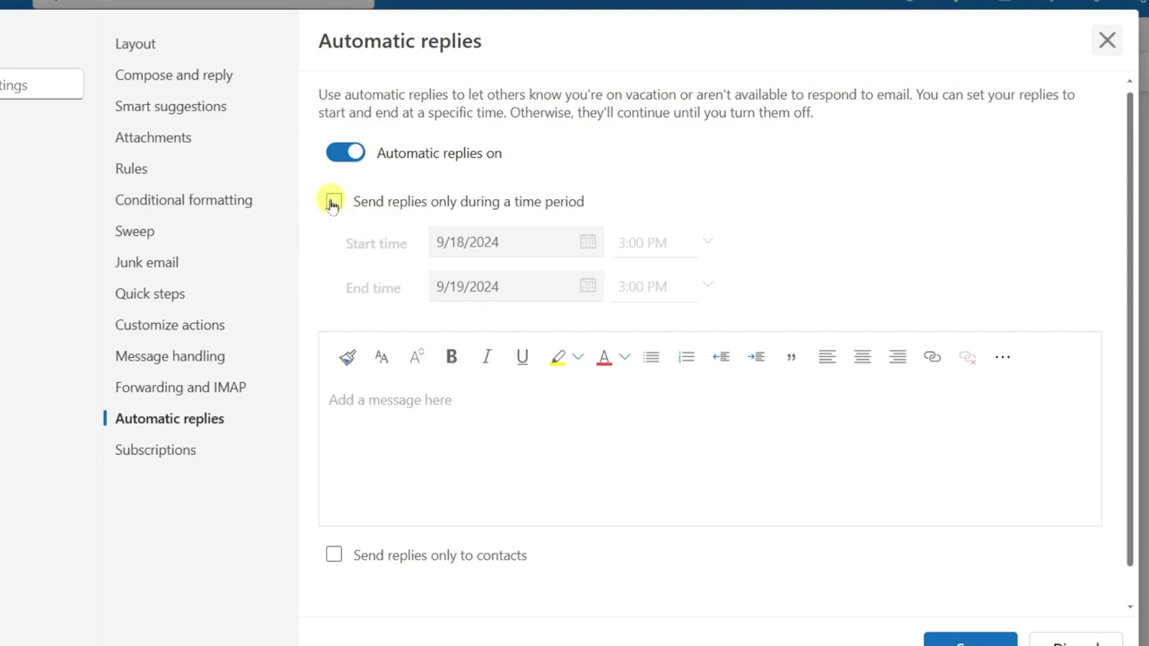
click(333, 203)
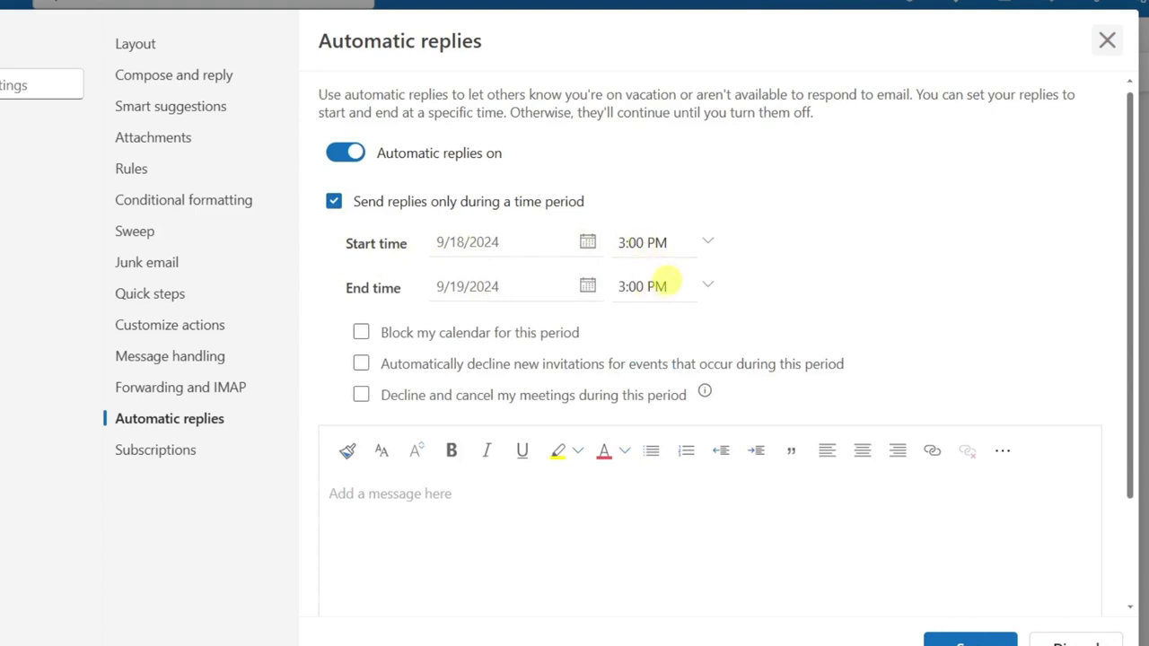
click(333, 202)
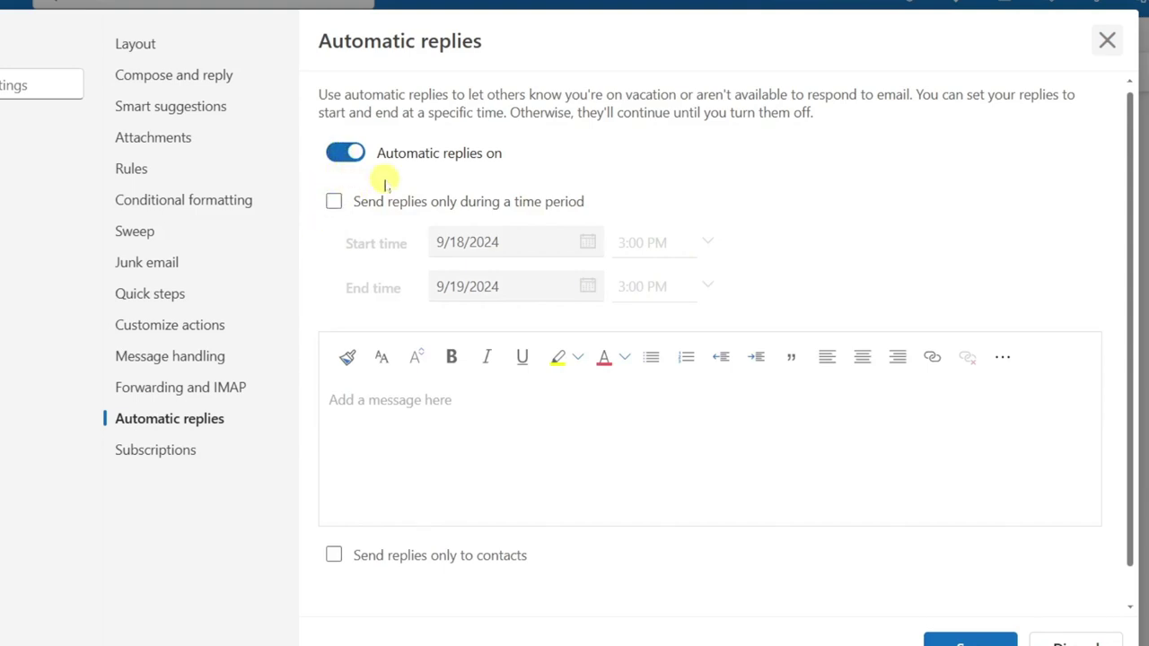
Step: Limit replies to 9/23/2024 8:00 AM through 9/27/2024 5:00 PM
click(334, 203)
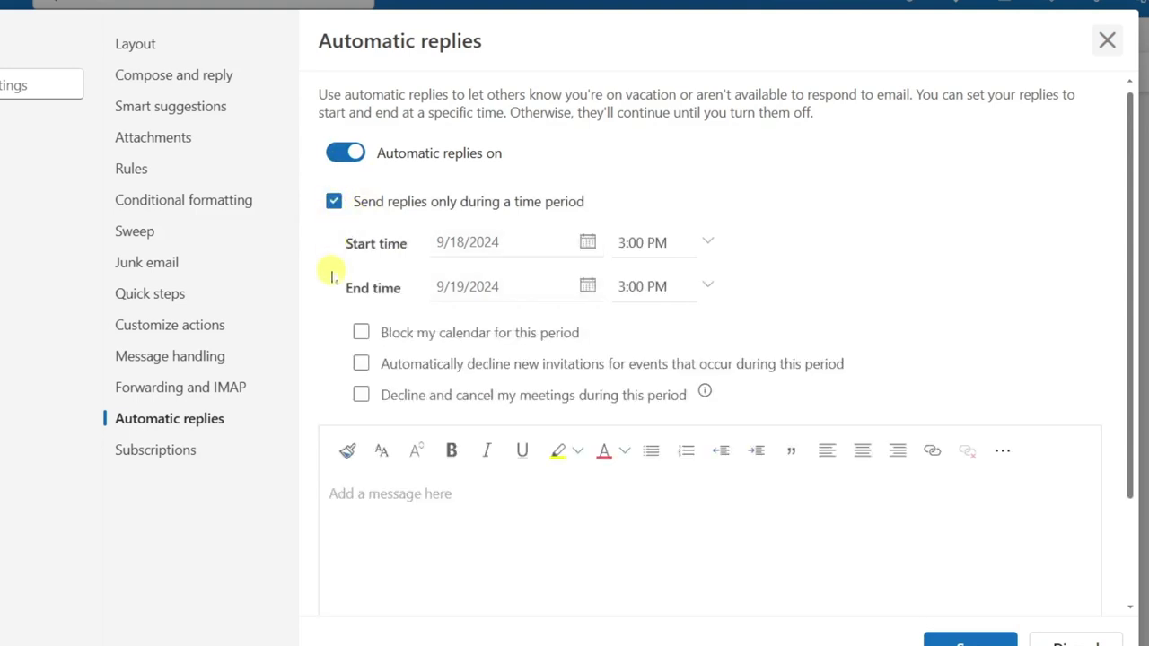
click(588, 244)
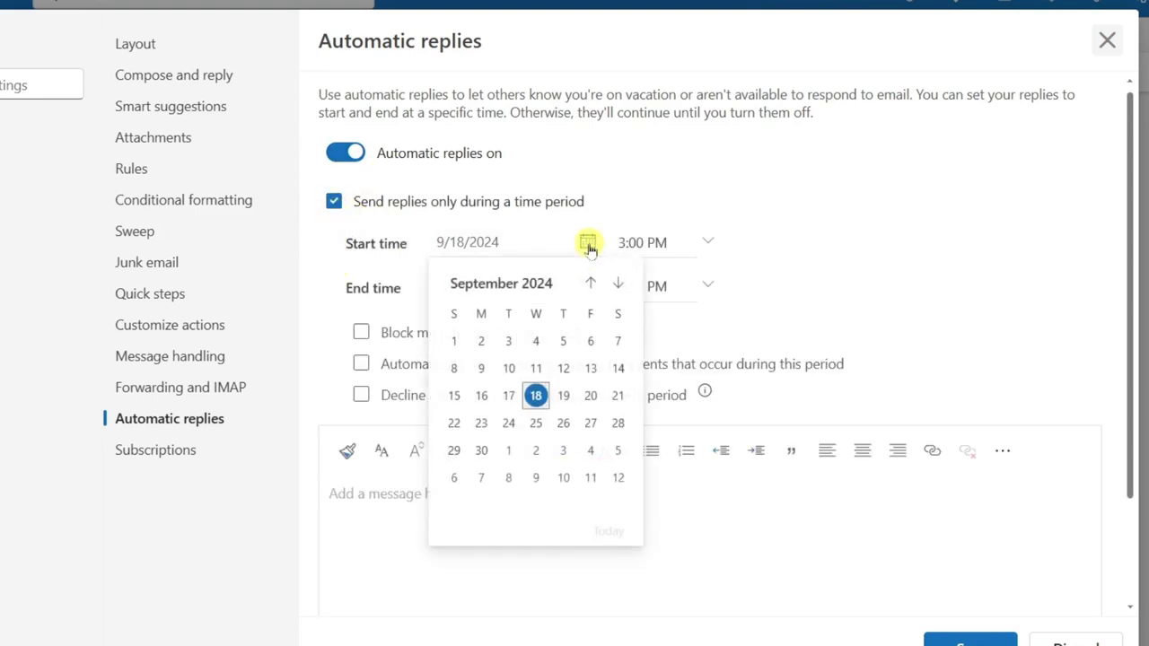
click(481, 423)
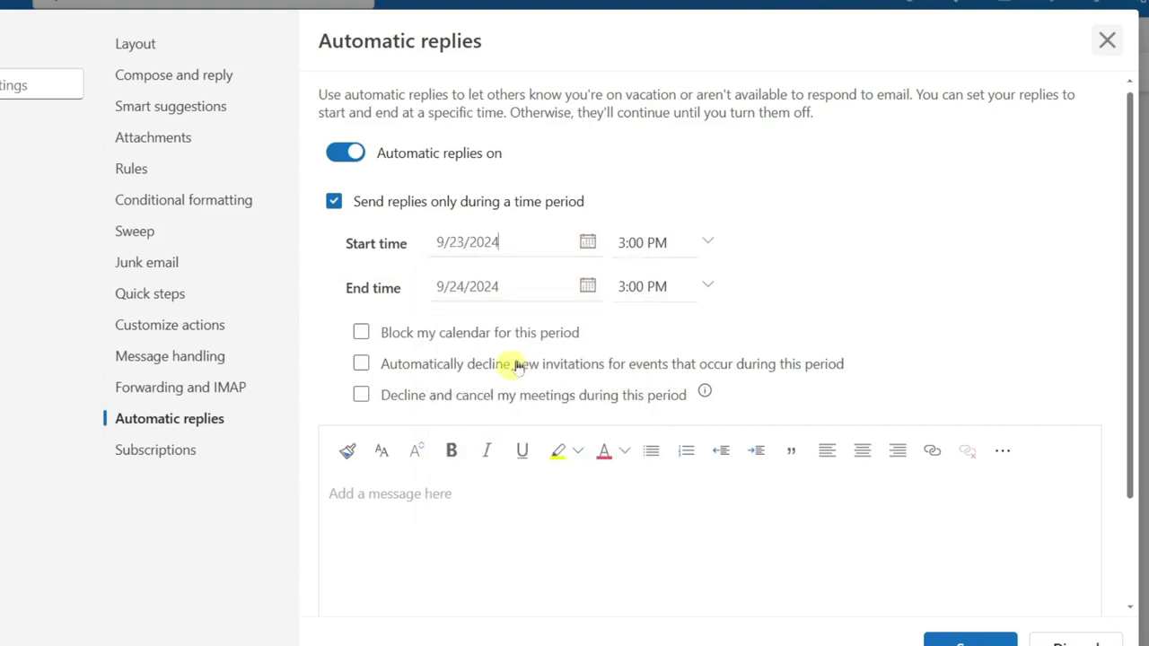
click(587, 286)
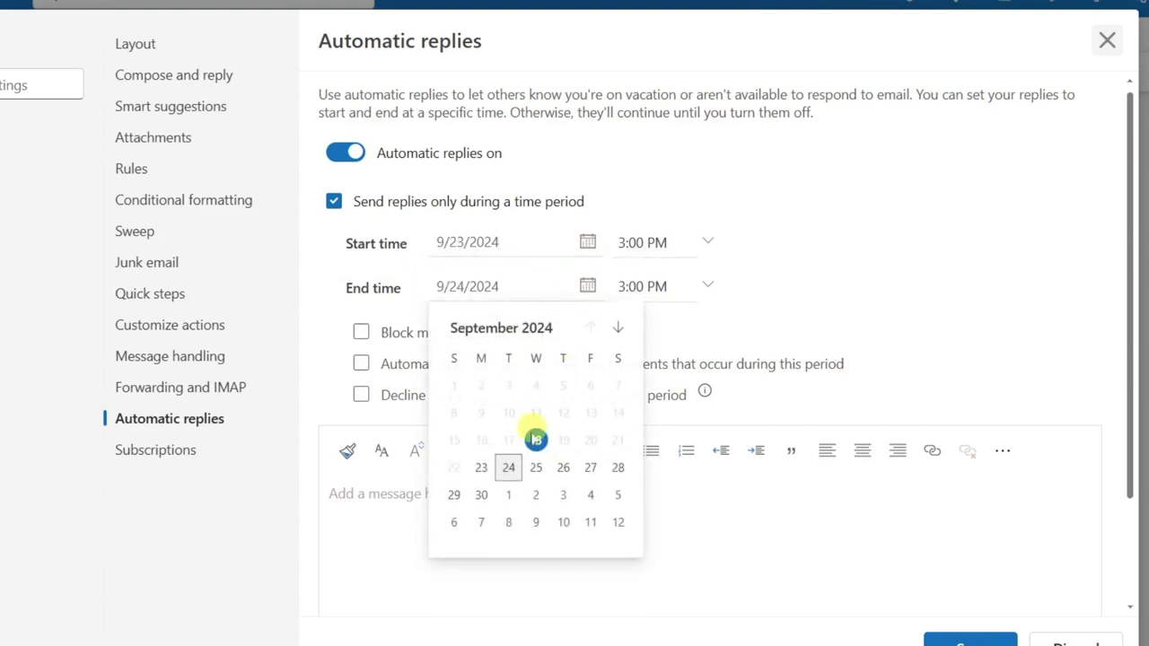
click(593, 473)
click(708, 241)
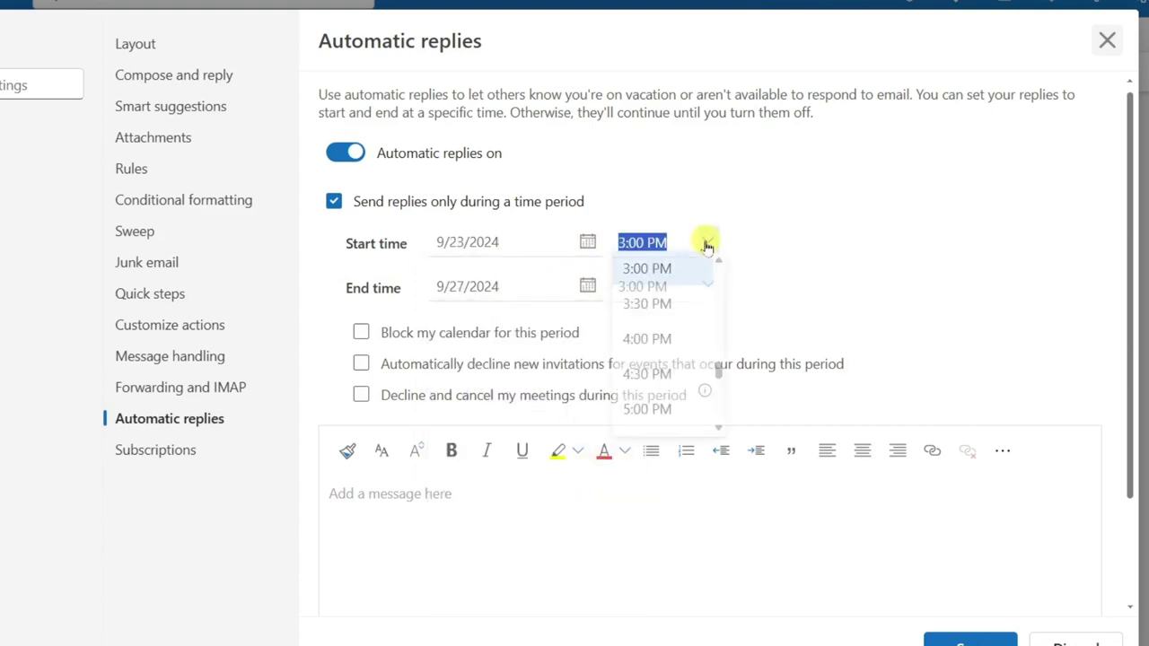
scroll(719, 274, up, 7)
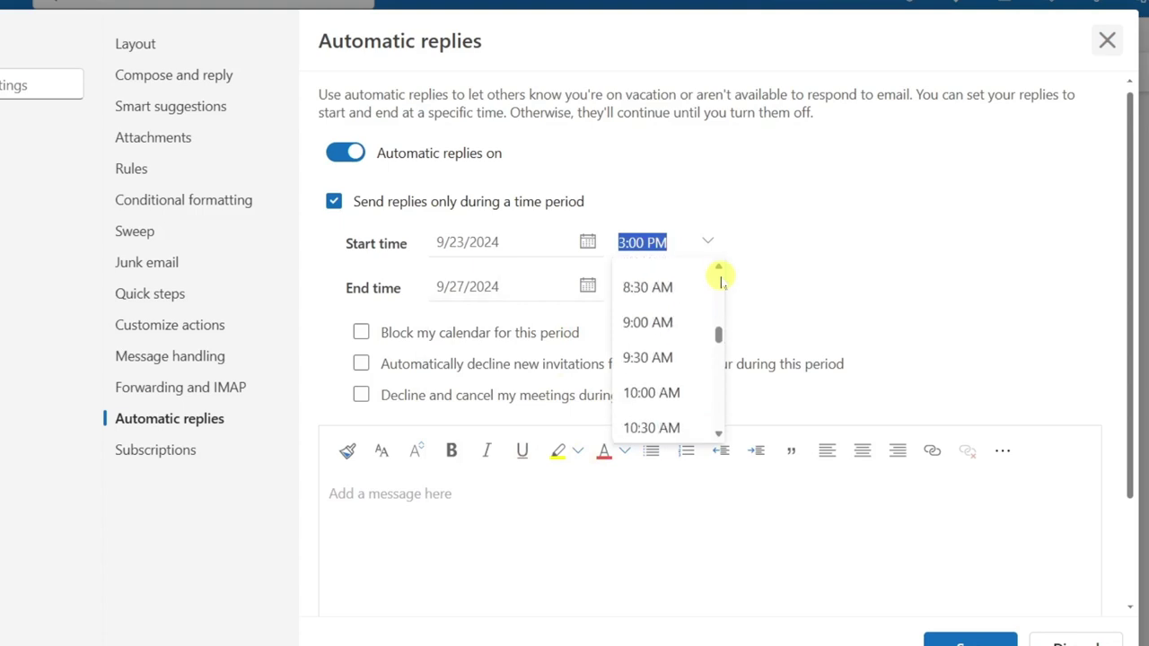
click(669, 277)
click(707, 287)
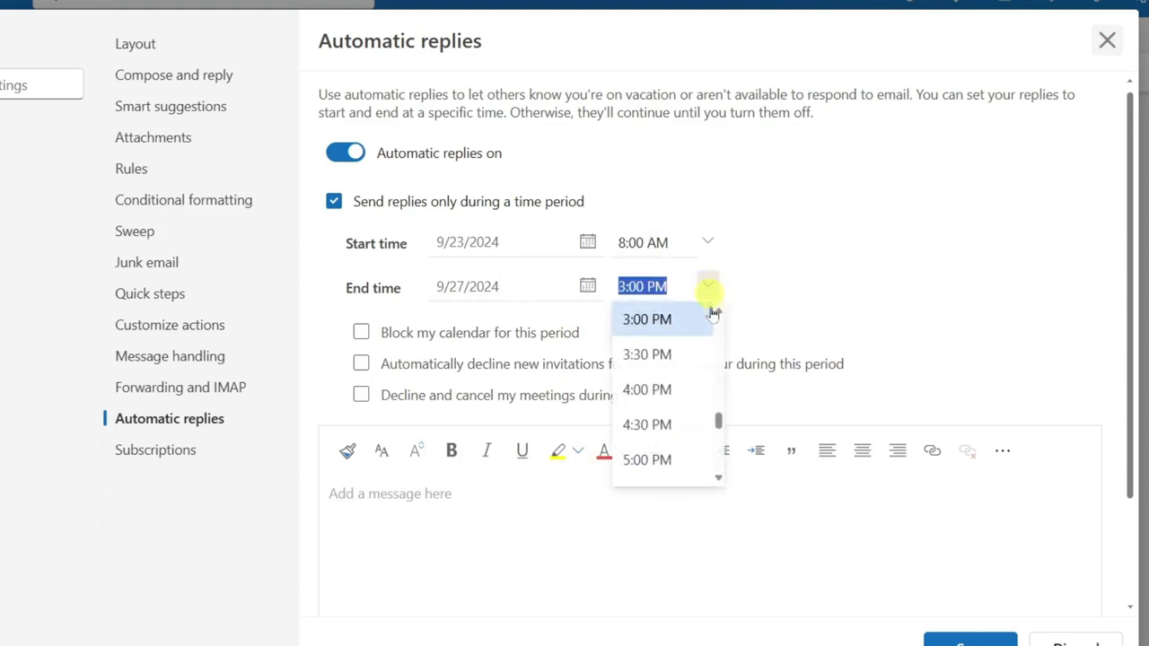
click(664, 458)
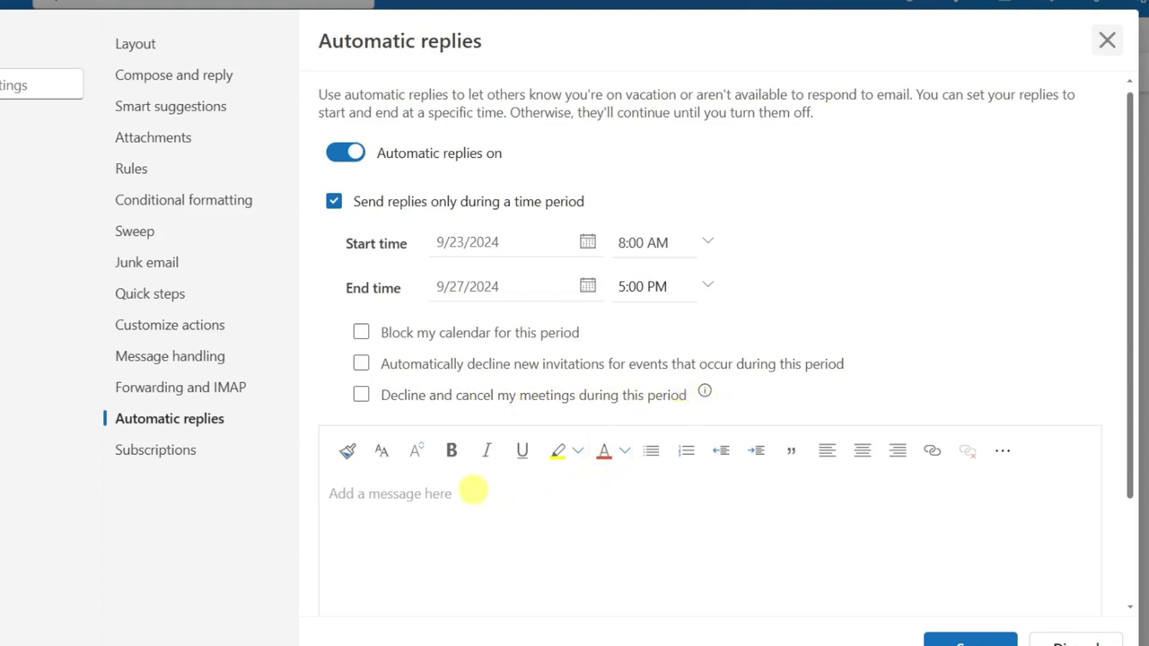
Step: Write the three-paragraph away message (back October 2, 2024), ending 'Have a fantastic Day!' 😊
scroll(473, 489, down, 3)
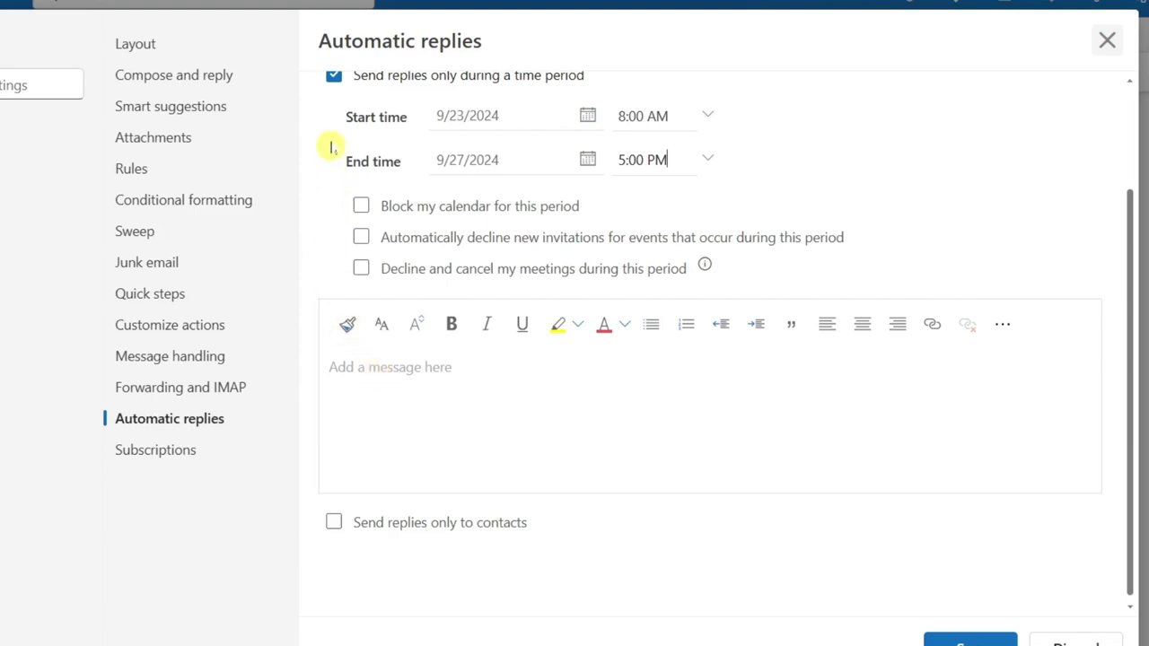
click(477, 369)
key(Return)
key(Return)
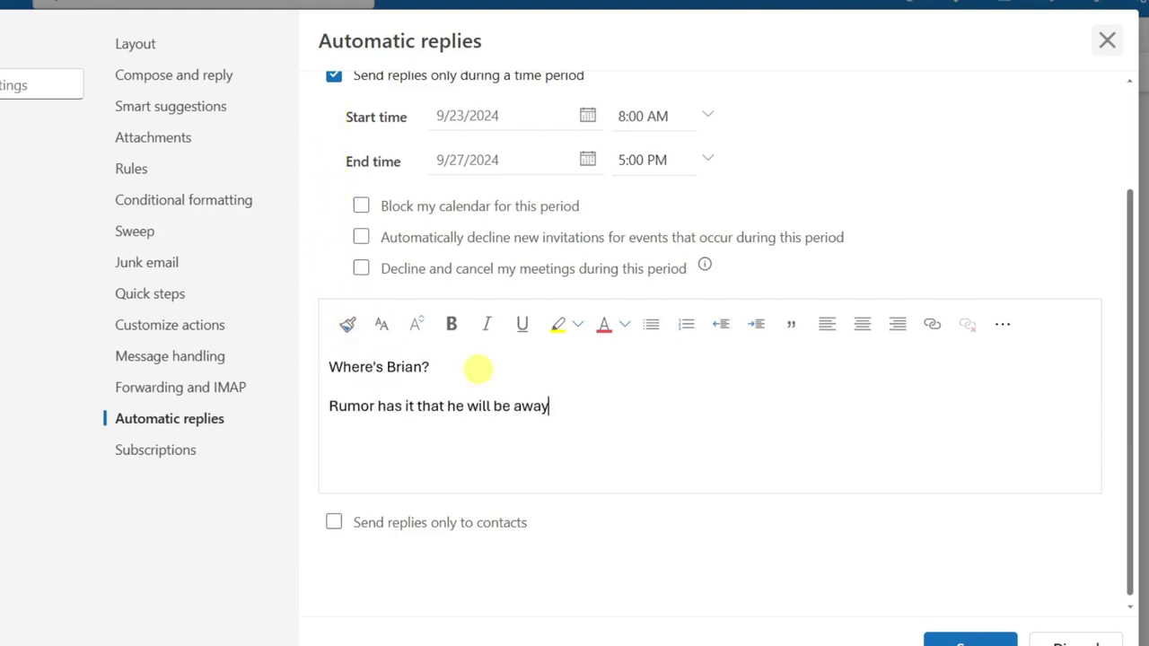
key(Return)
key(Return)
key(super+period)
key(Return)
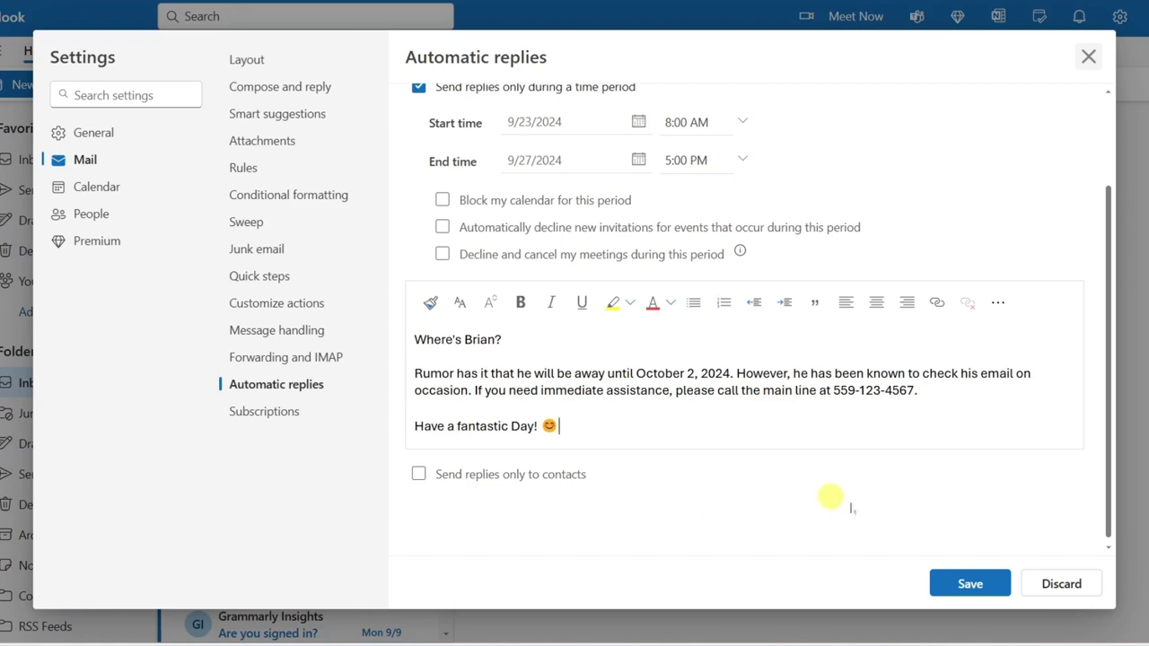
Step: Save the automatic reply settings, close Settings, and minimize the browser
click(972, 585)
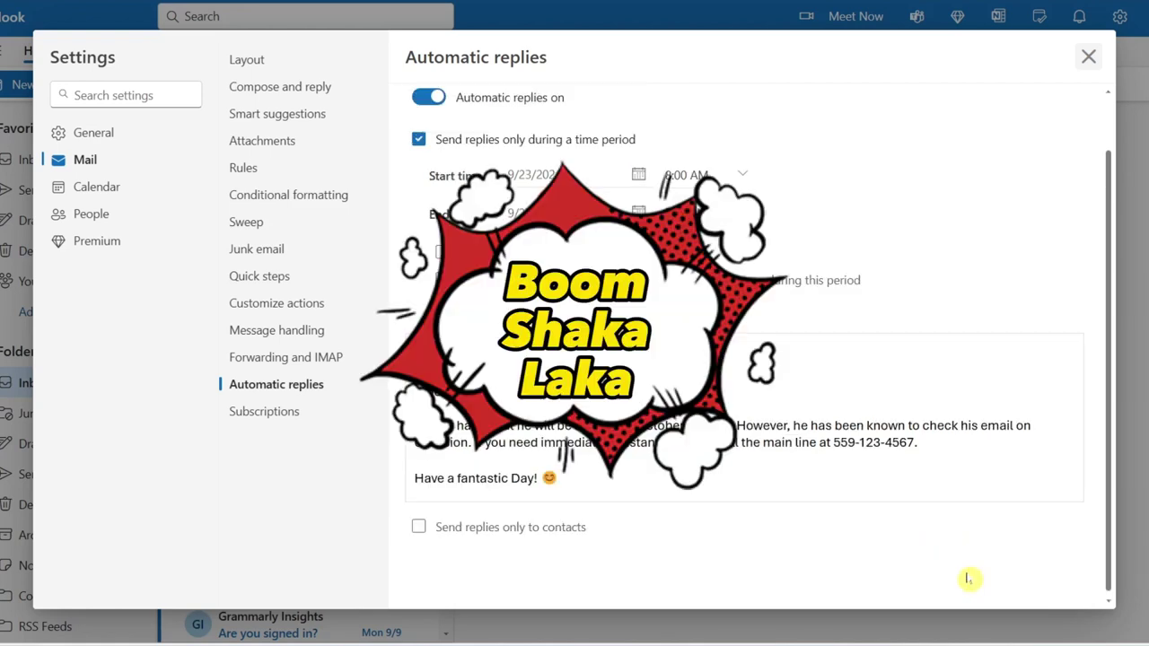
click(1089, 59)
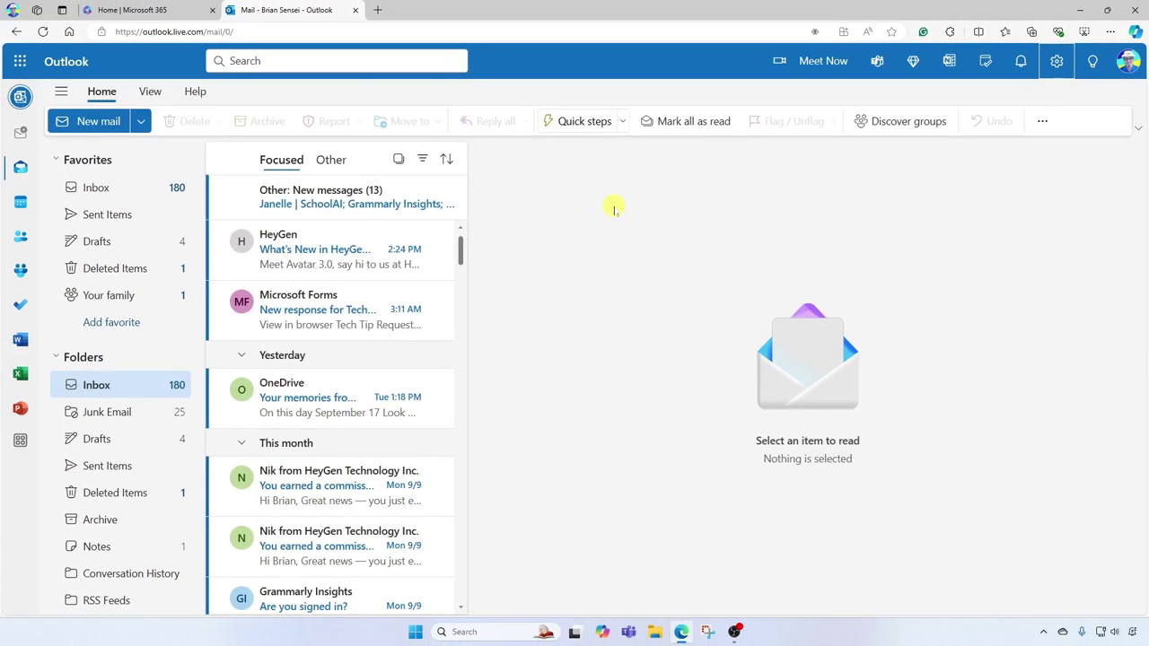
click(1080, 11)
Step: Launch Outlook (new) from the recent apps in taskbar Search
click(485, 631)
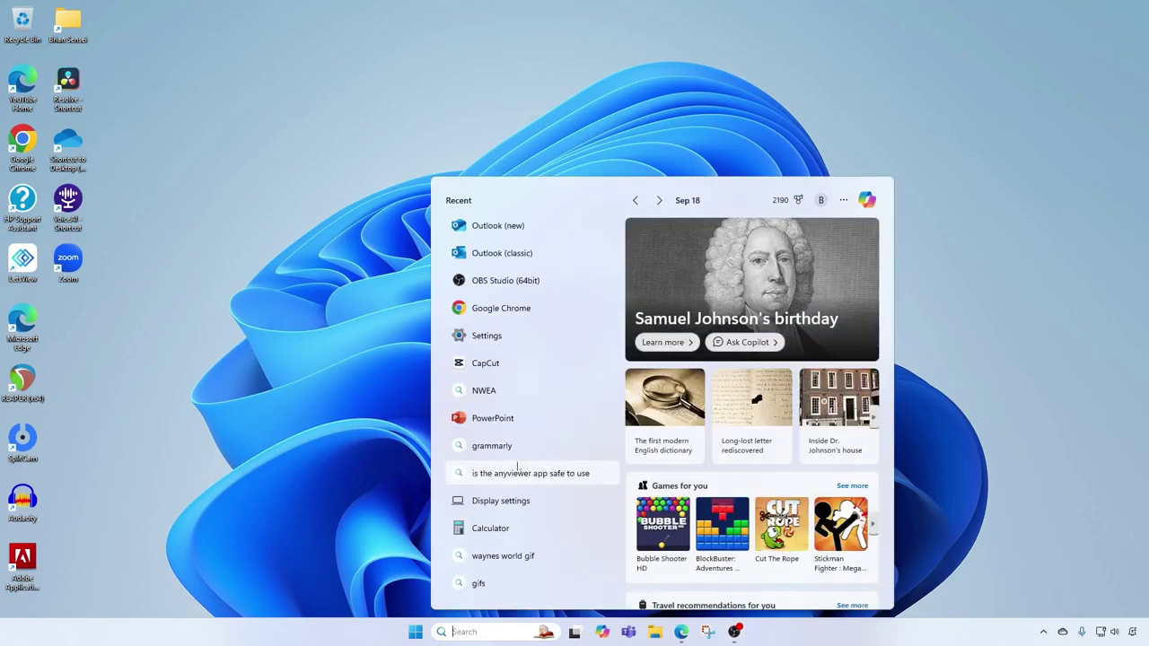
click(498, 225)
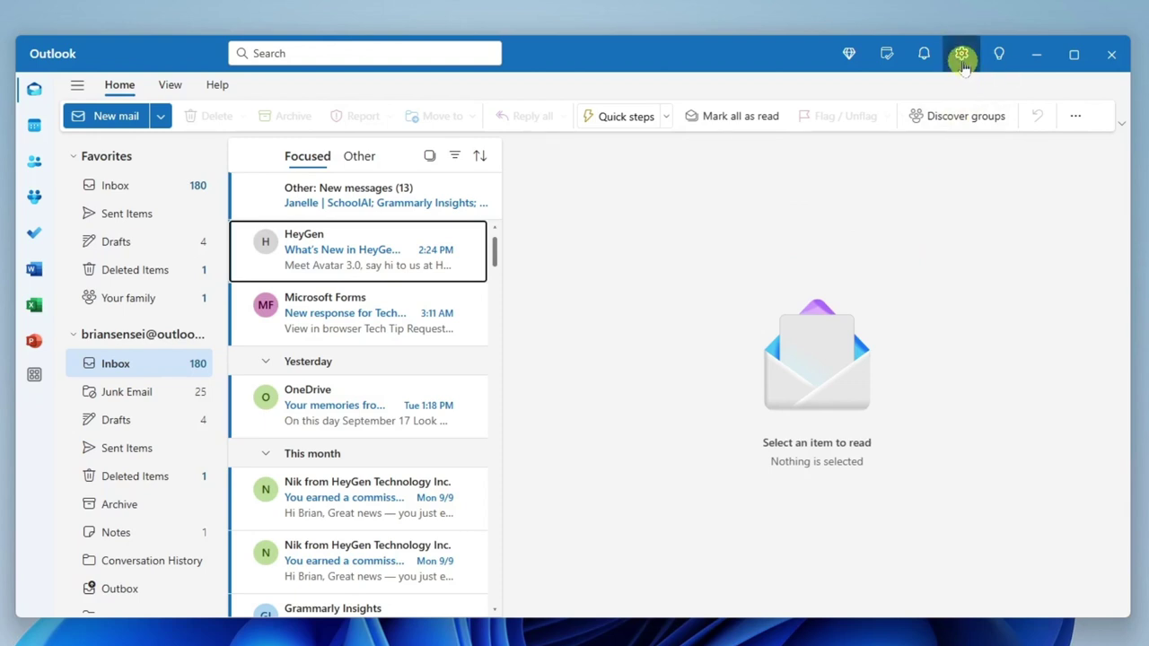
Step: Review the carried-over 9/23–9/27/2024 automatic replies and message, then close Settings
click(961, 54)
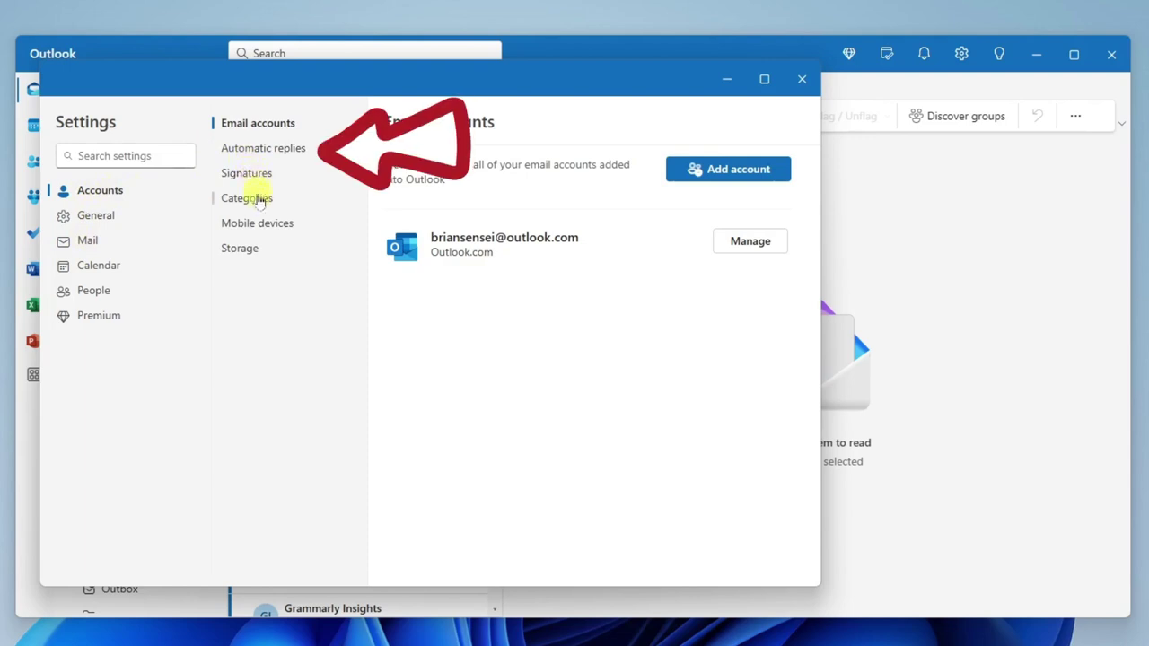
click(286, 151)
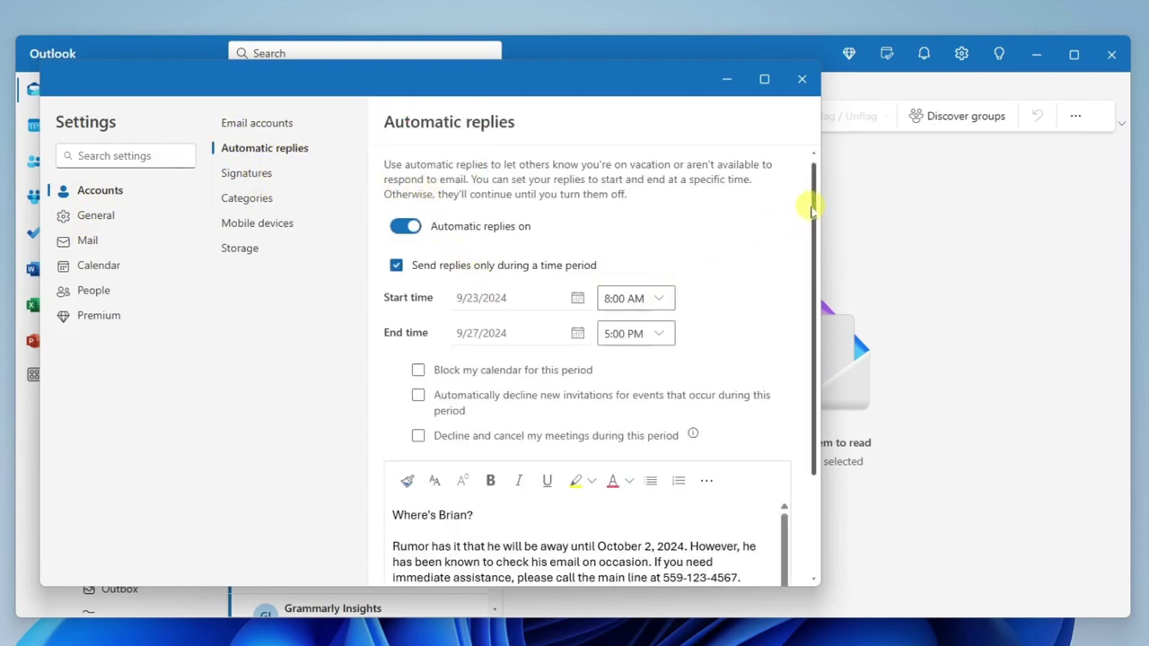
drag(815, 205, 813, 325)
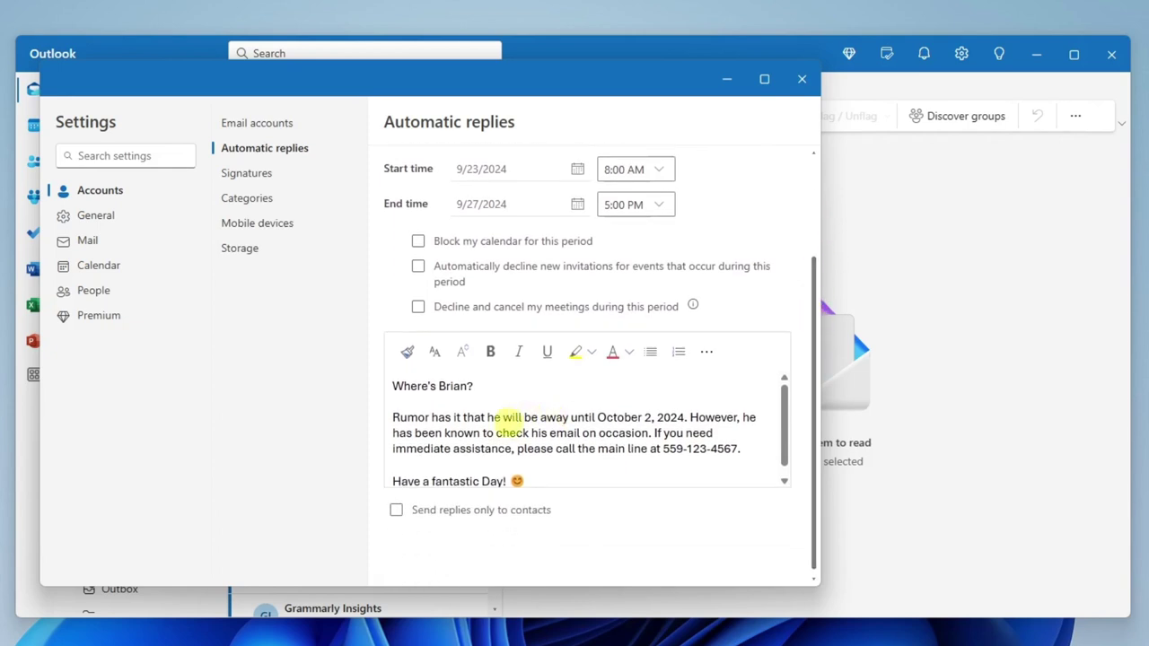
drag(811, 384, 821, 273)
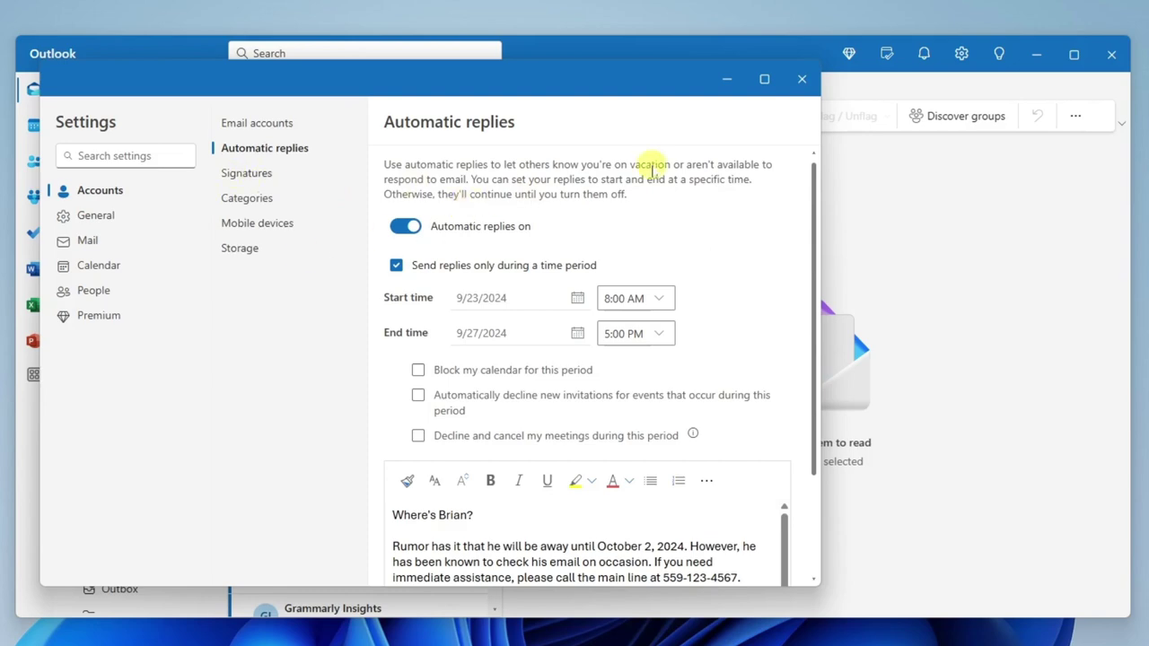
click(802, 79)
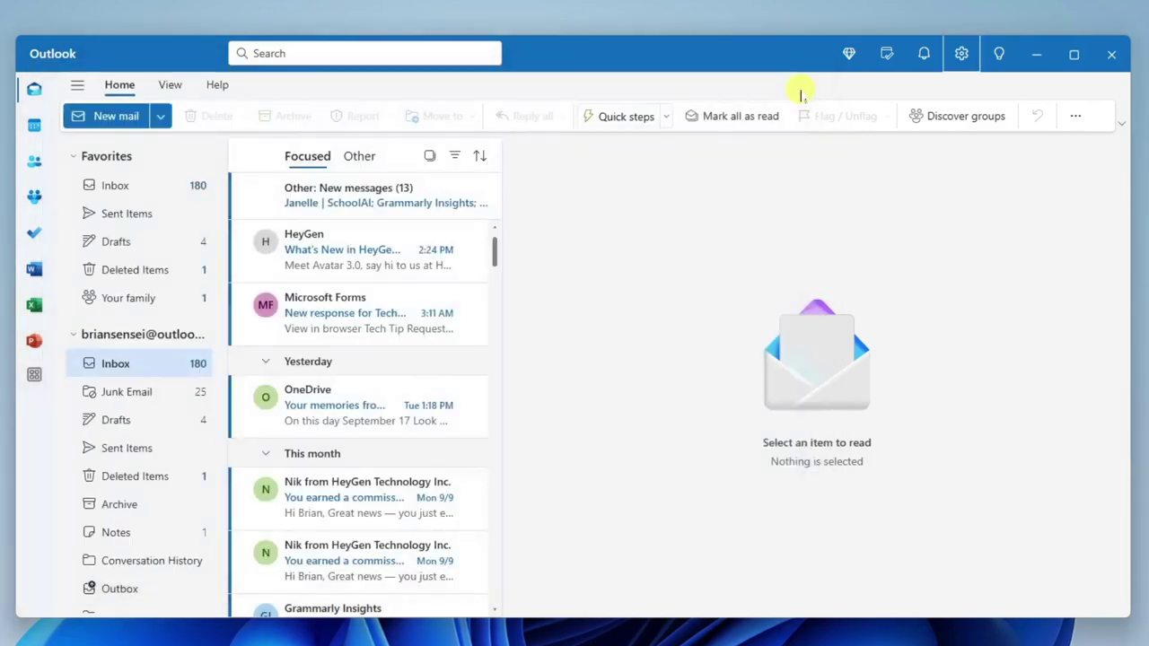
Step: Minimize the new Outlook and launch Outlook (classic) from Windows search
click(1041, 55)
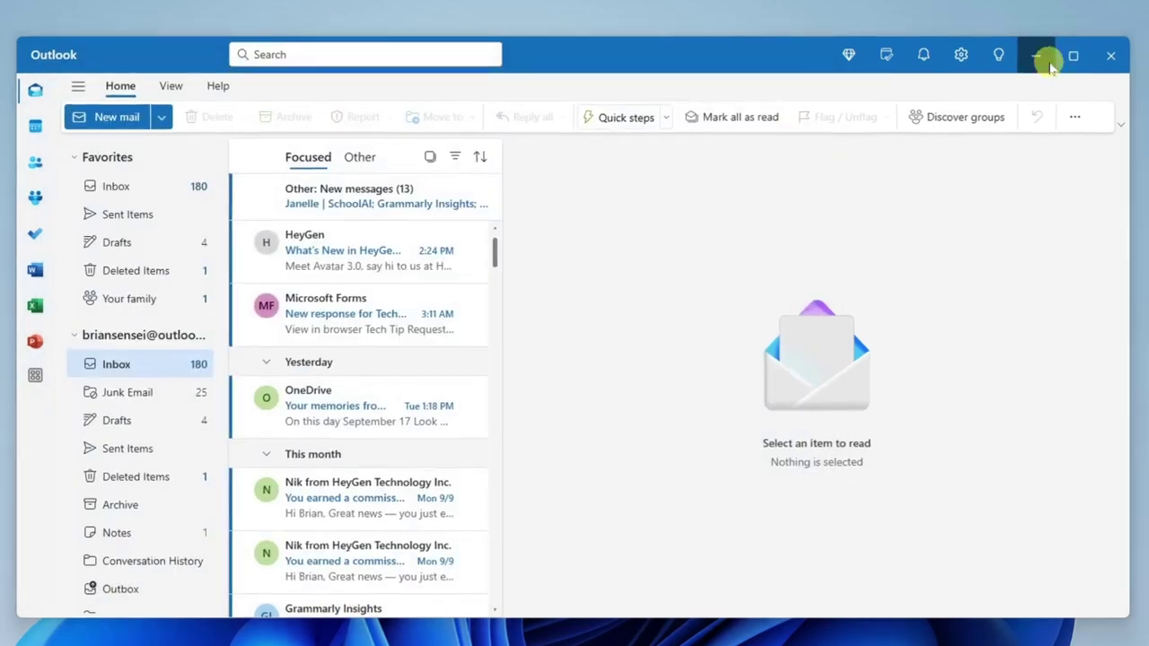
key(super+s)
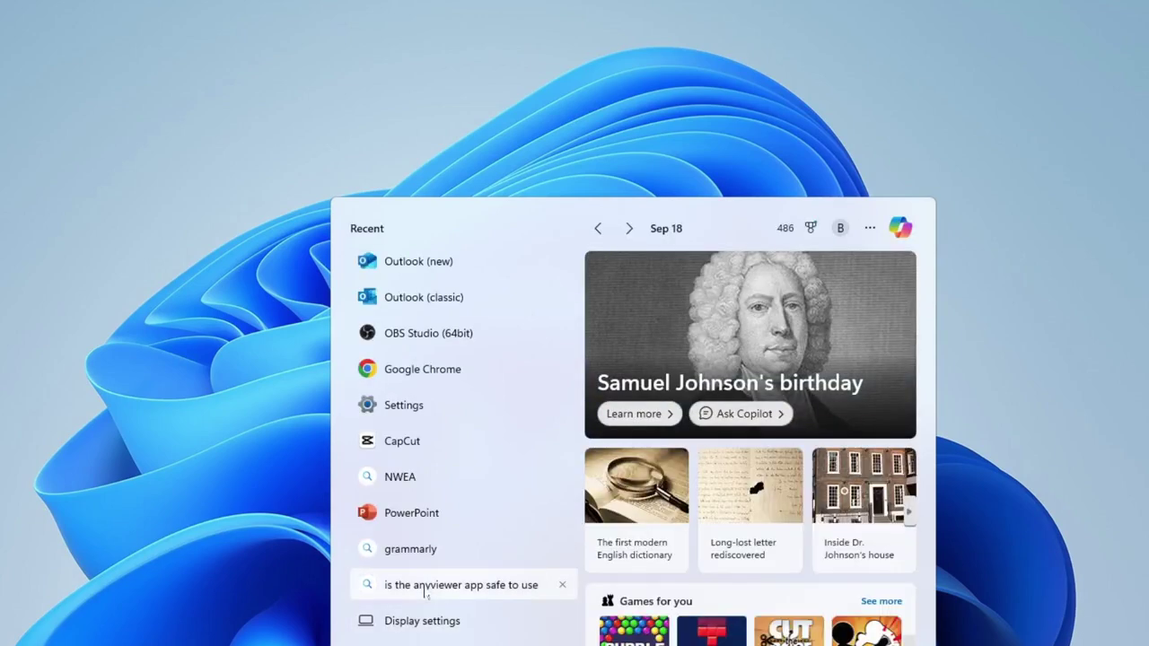
click(466, 300)
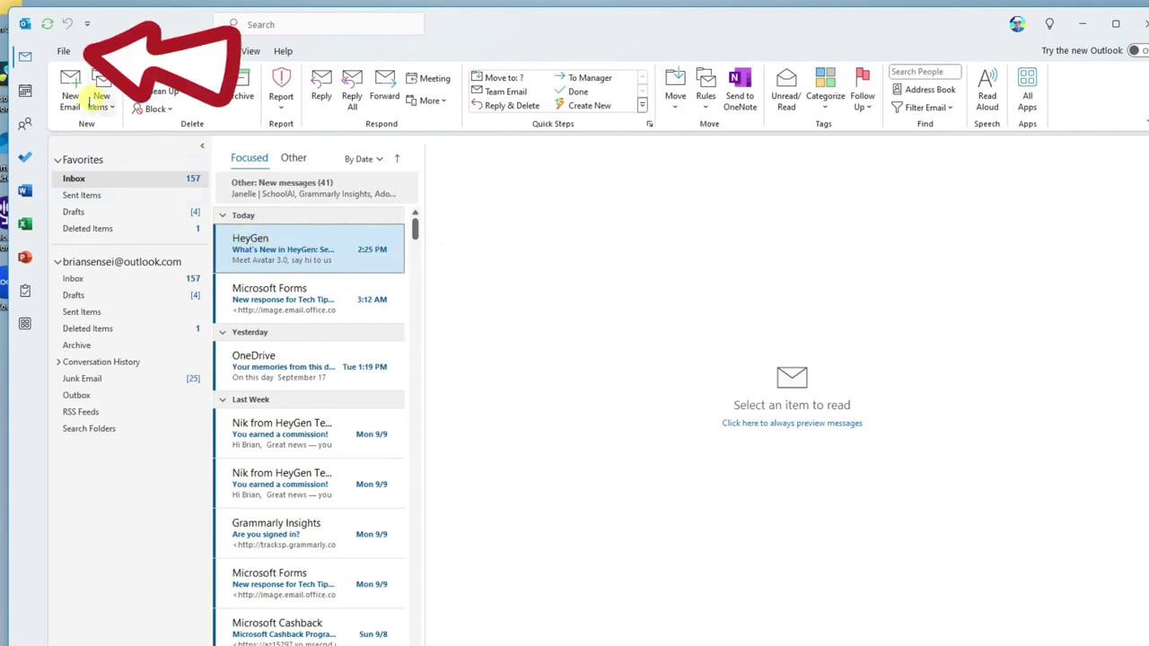
Step: Open File > Automatic Replies to see the 9/23–9/27/2024 range and away message
click(65, 52)
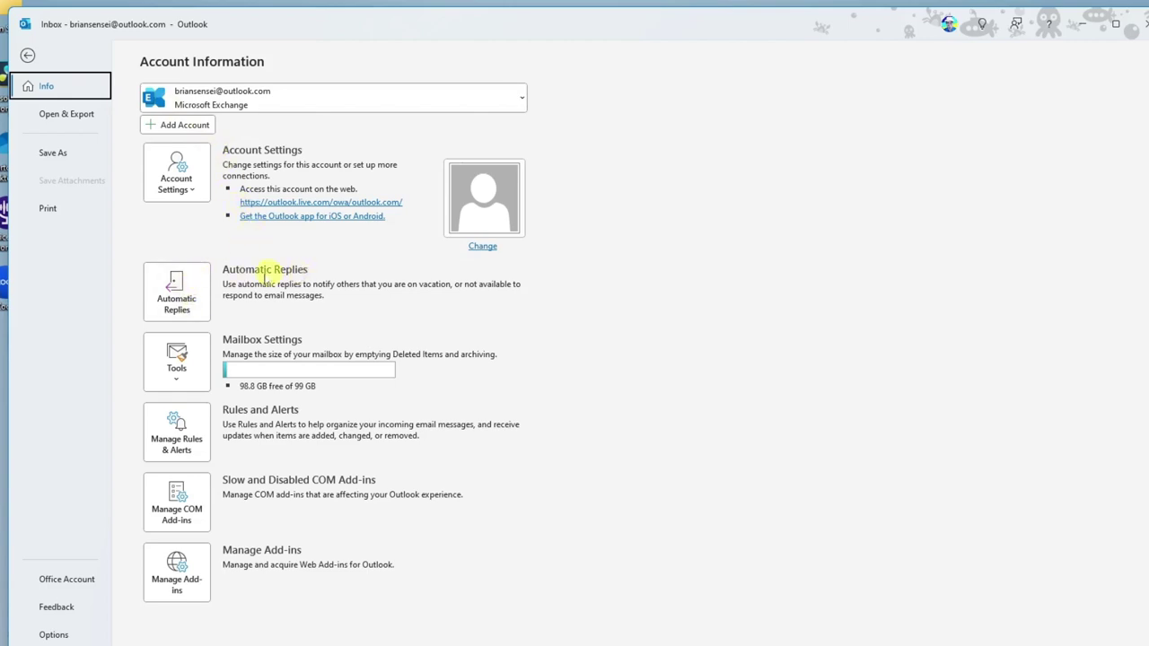
click(193, 283)
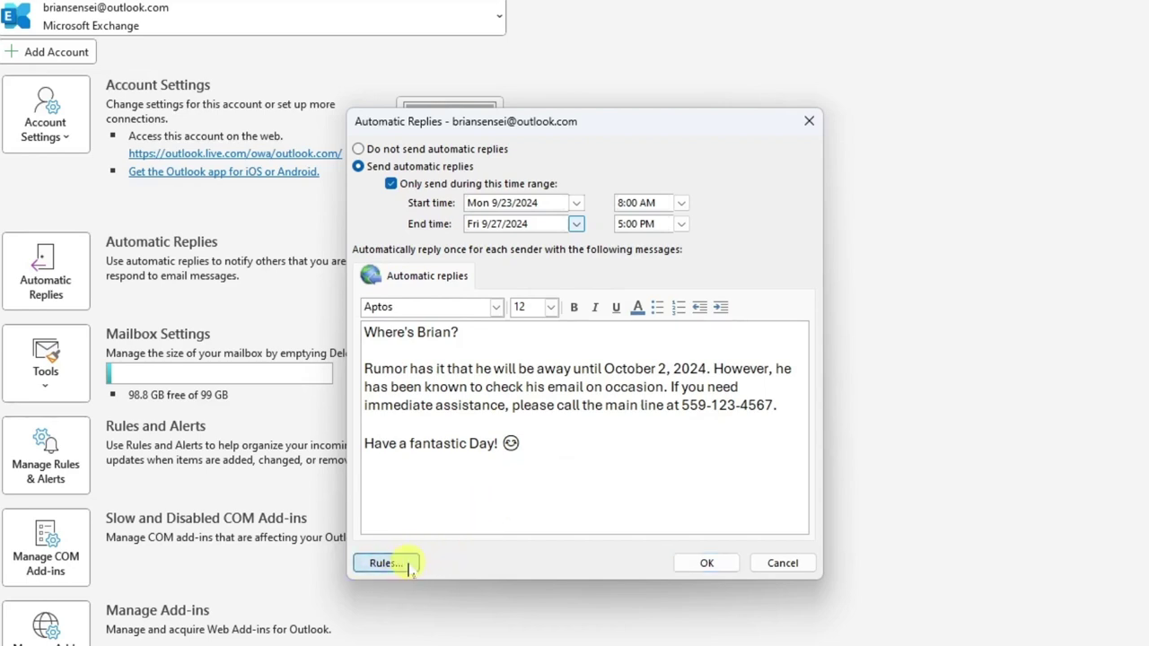
Step: Open Automatic Reply Rules and add a new rule in the Edit Rule dialog
click(408, 563)
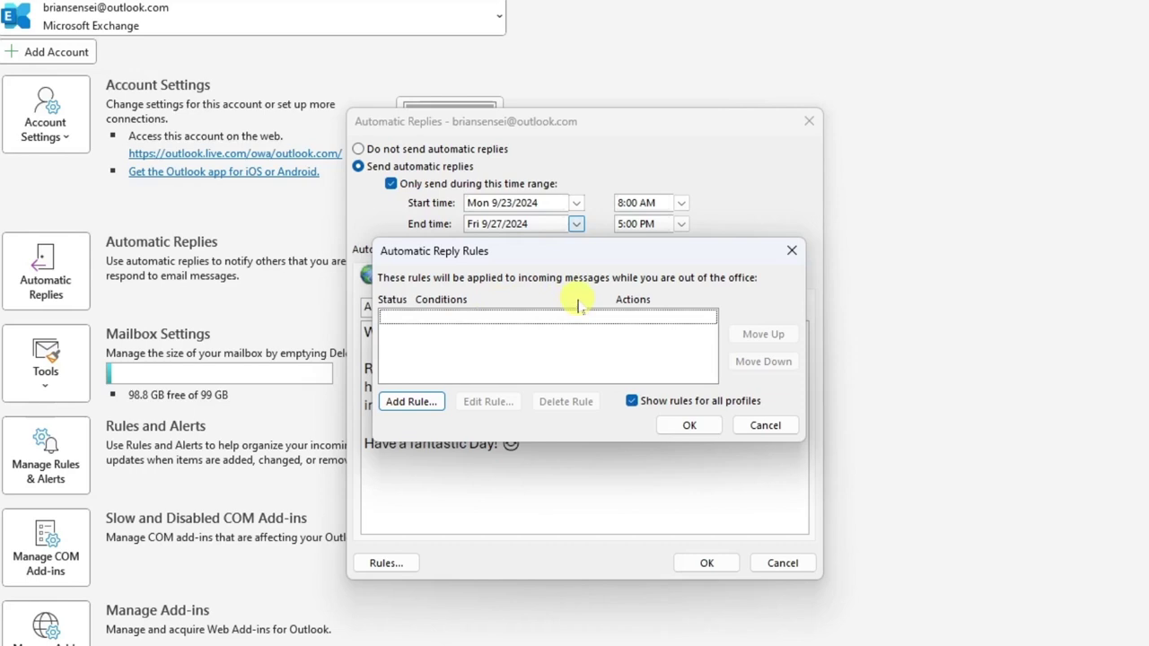
click(431, 405)
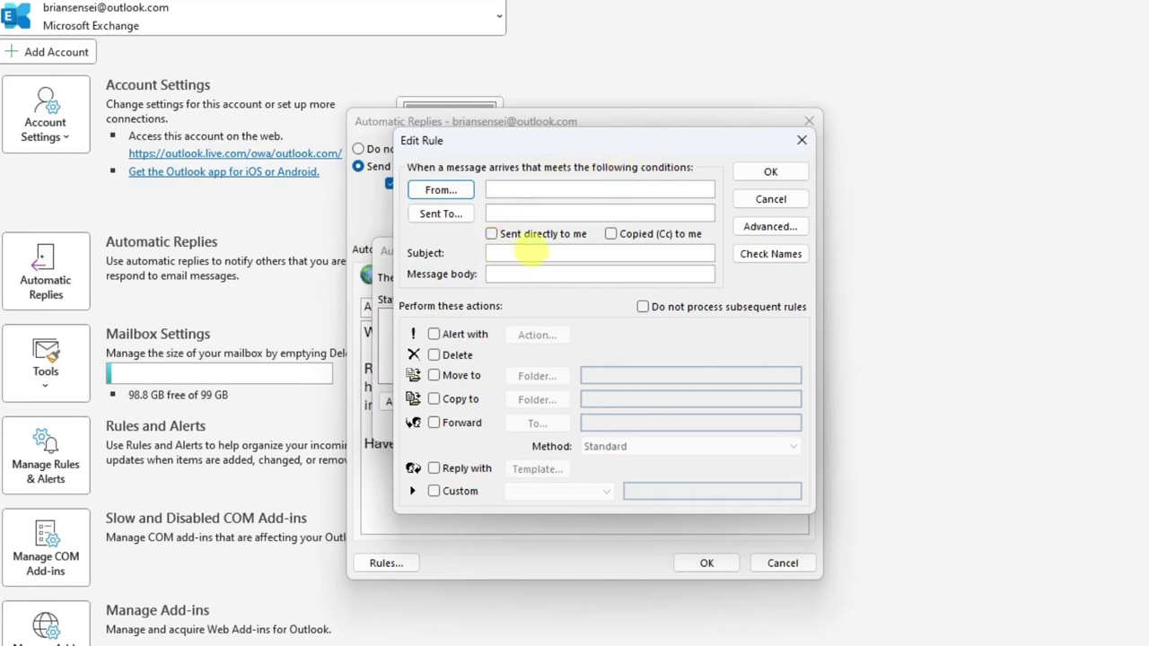
Step: Make the rule match the subject 'Recital' and forward those messages to an external e-mail address
click(538, 254)
text(Recital)
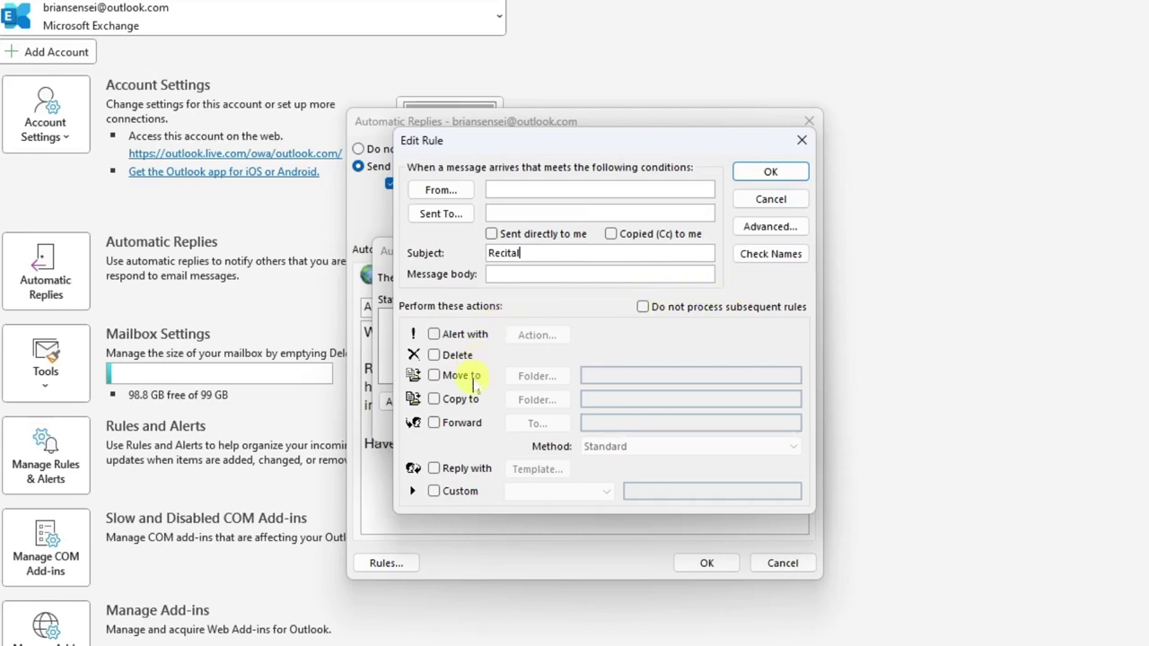
click(434, 424)
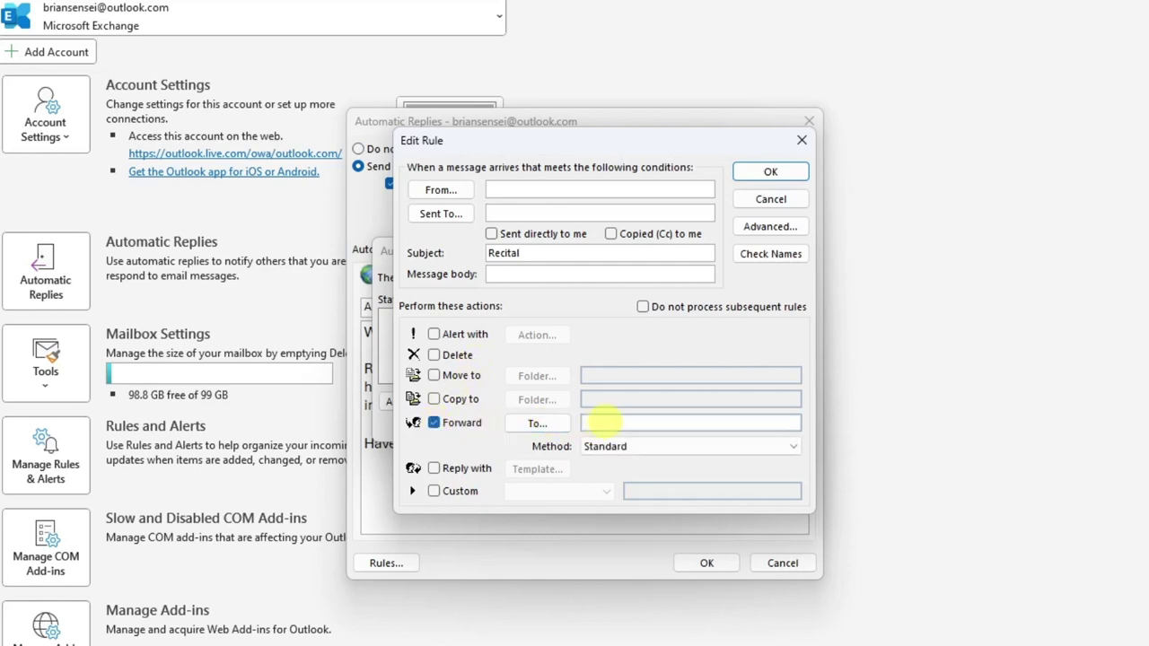
click(602, 422)
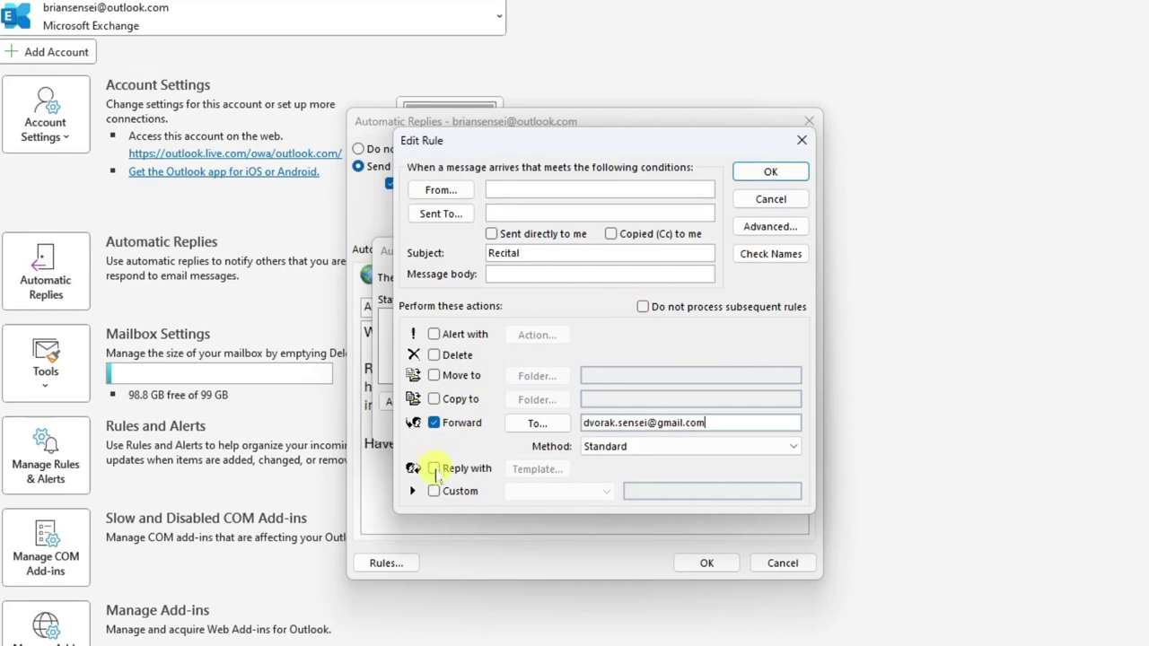
Step: Try the template, copy, move, delete and alert actions, leave them all unchecked, and save the rule
click(435, 469)
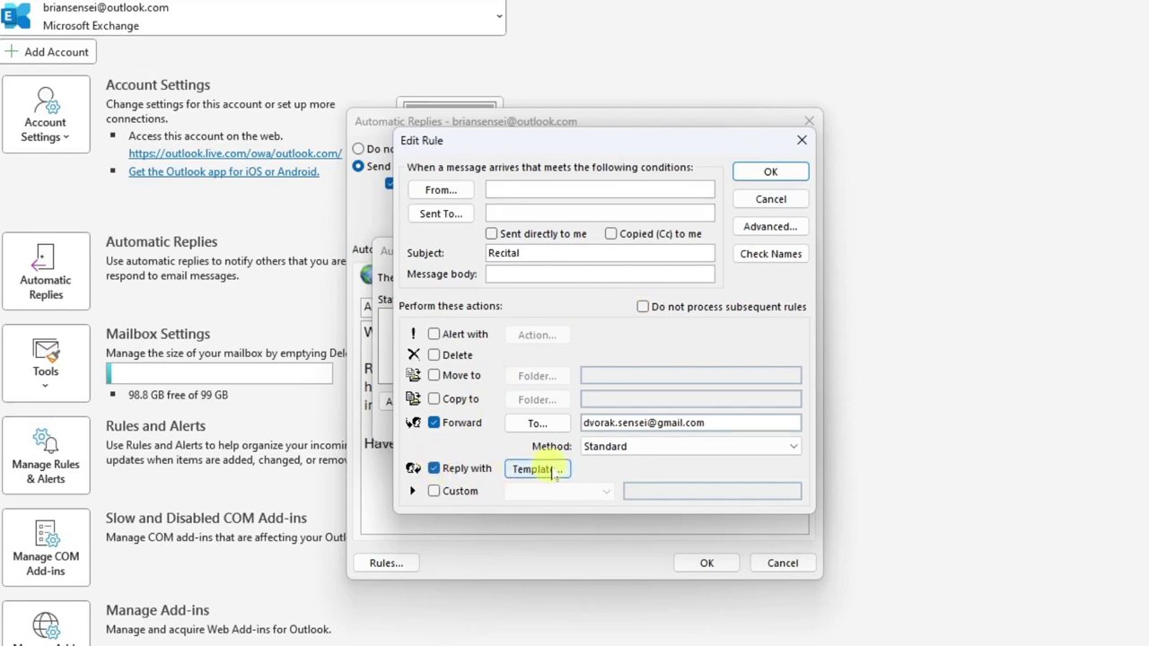
click(435, 468)
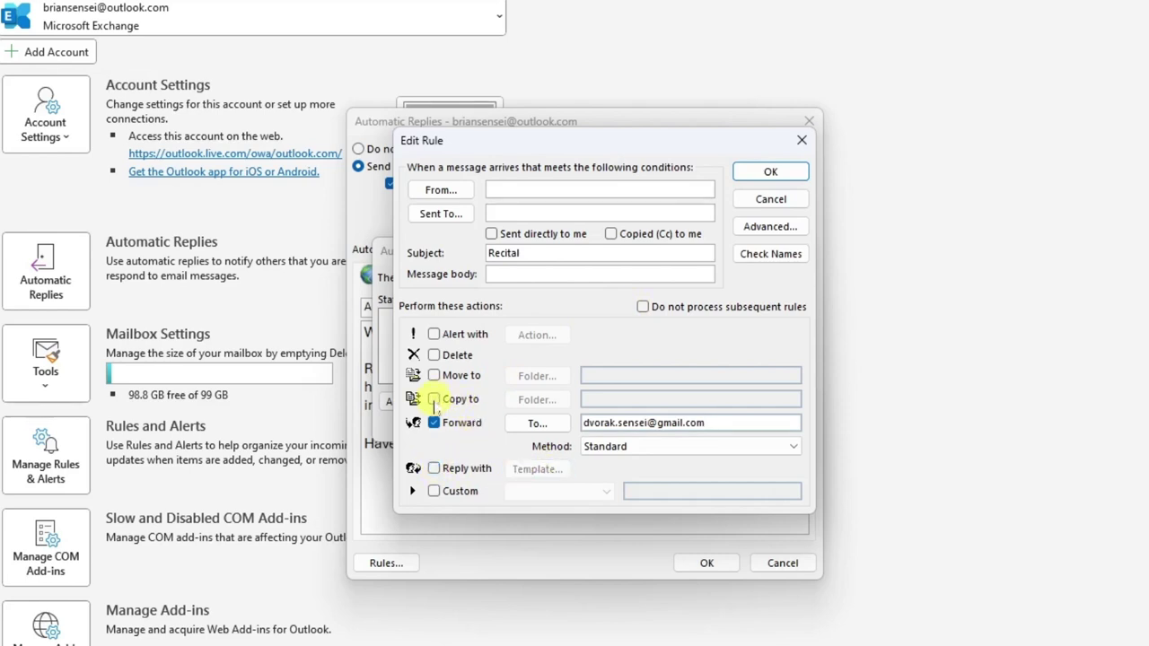
click(435, 400)
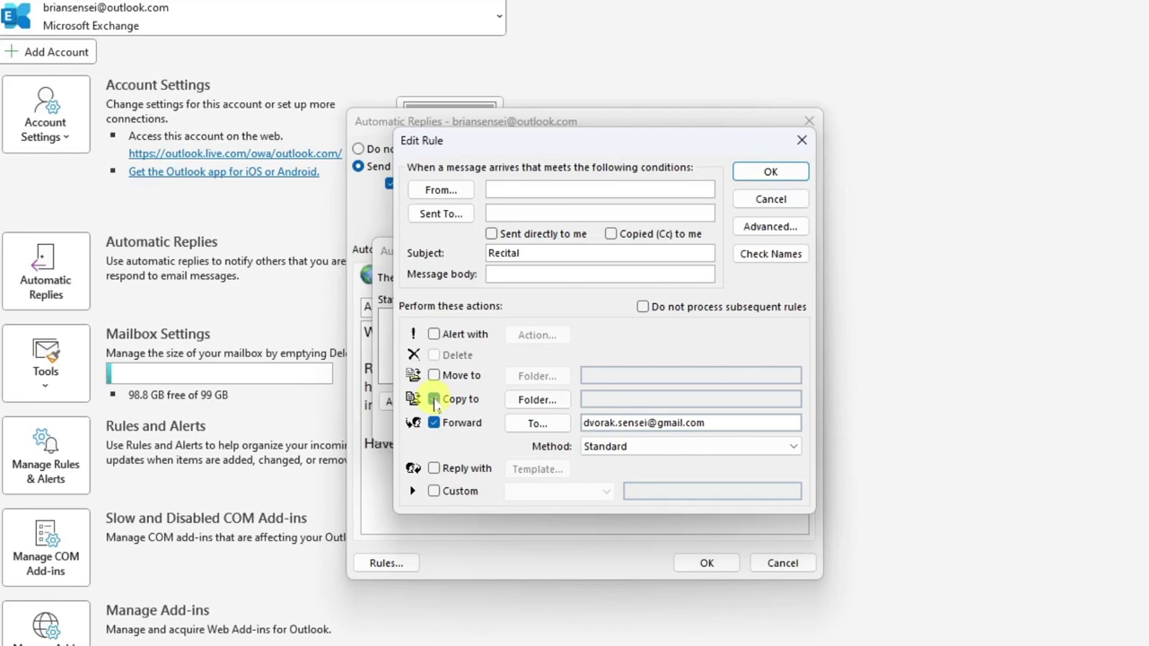
click(435, 399)
click(435, 375)
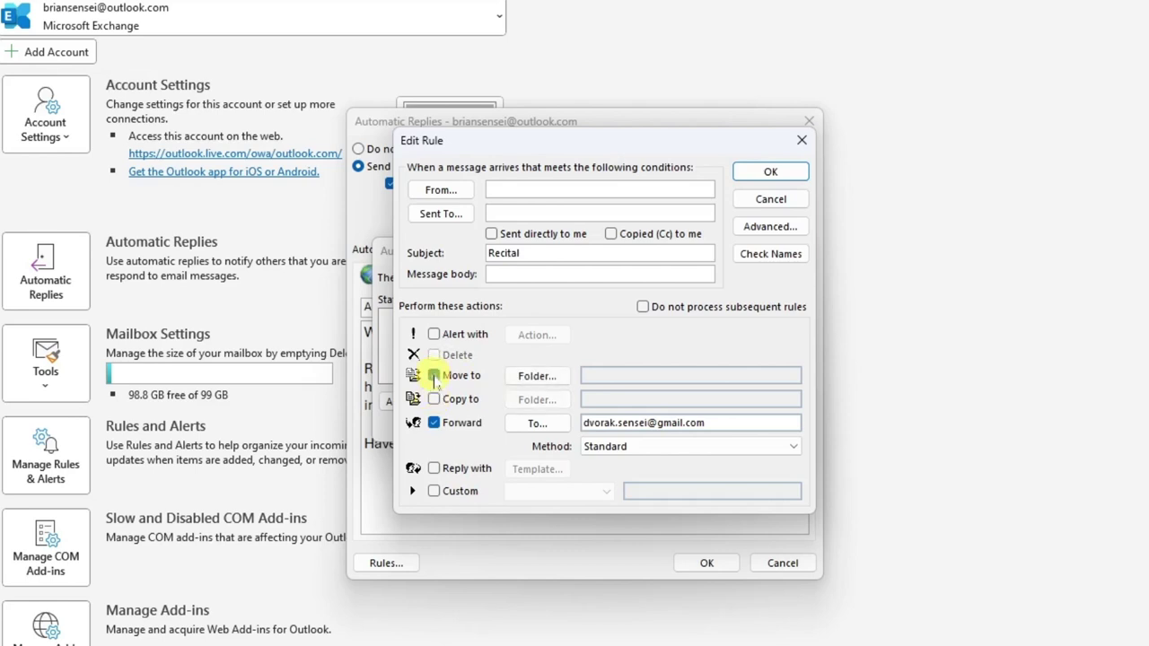
click(435, 376)
click(434, 355)
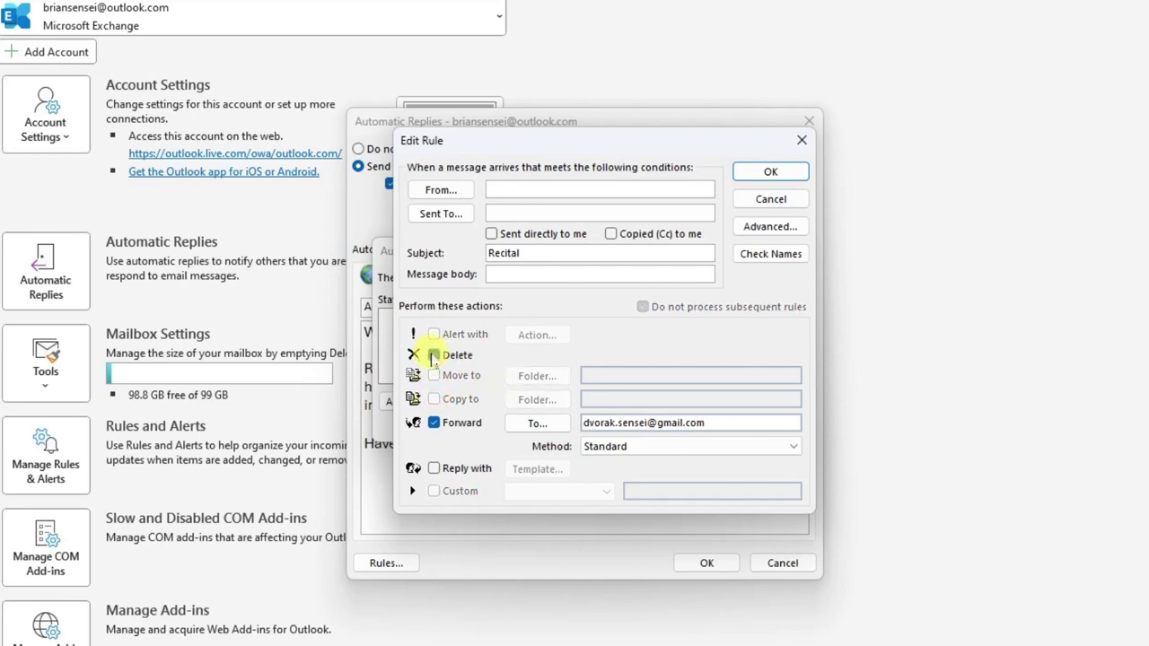
click(435, 356)
click(435, 333)
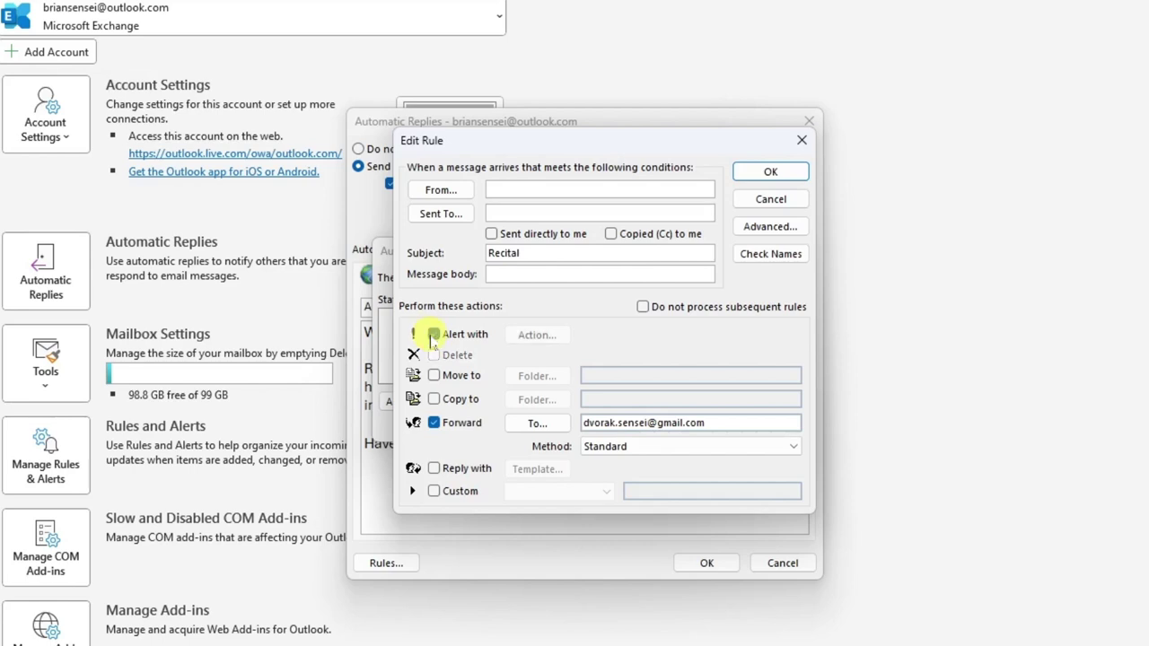
click(435, 335)
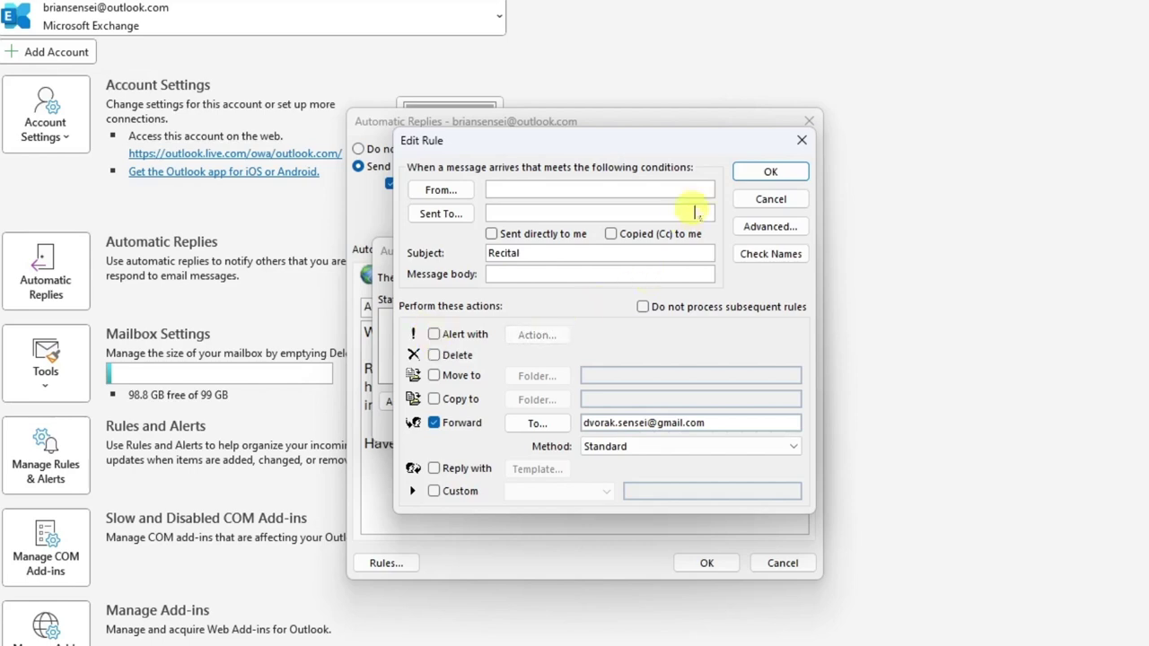
click(792, 175)
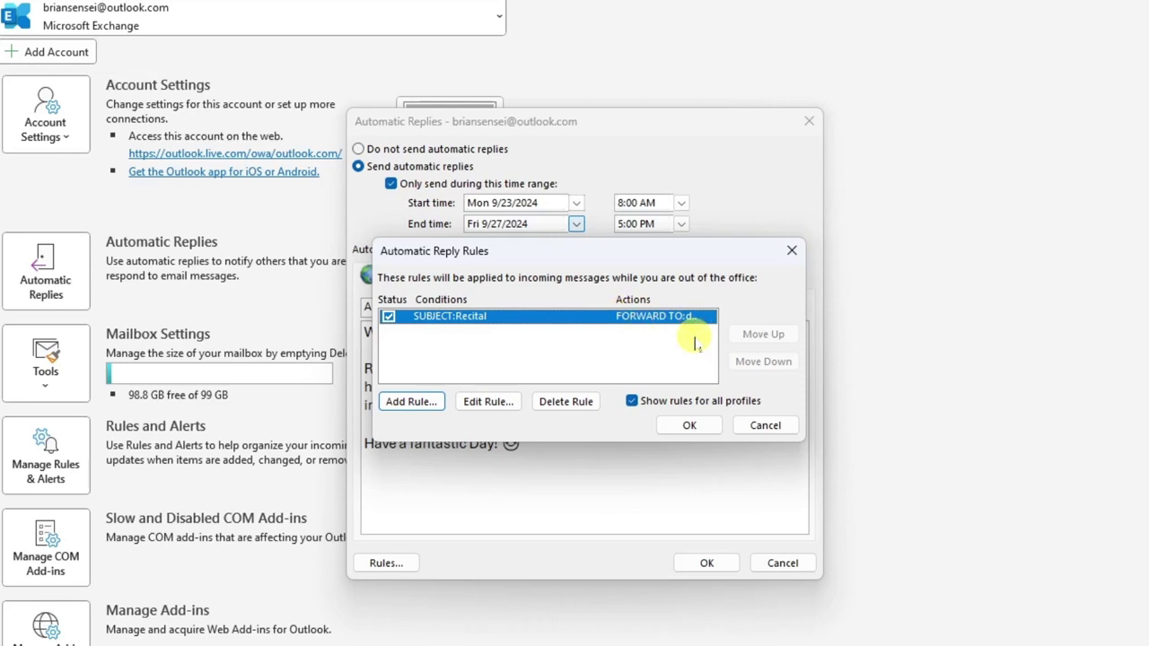
Step: Confirm the Automatic Reply Rules list and the Automatic Replies dialog to save everything
click(689, 426)
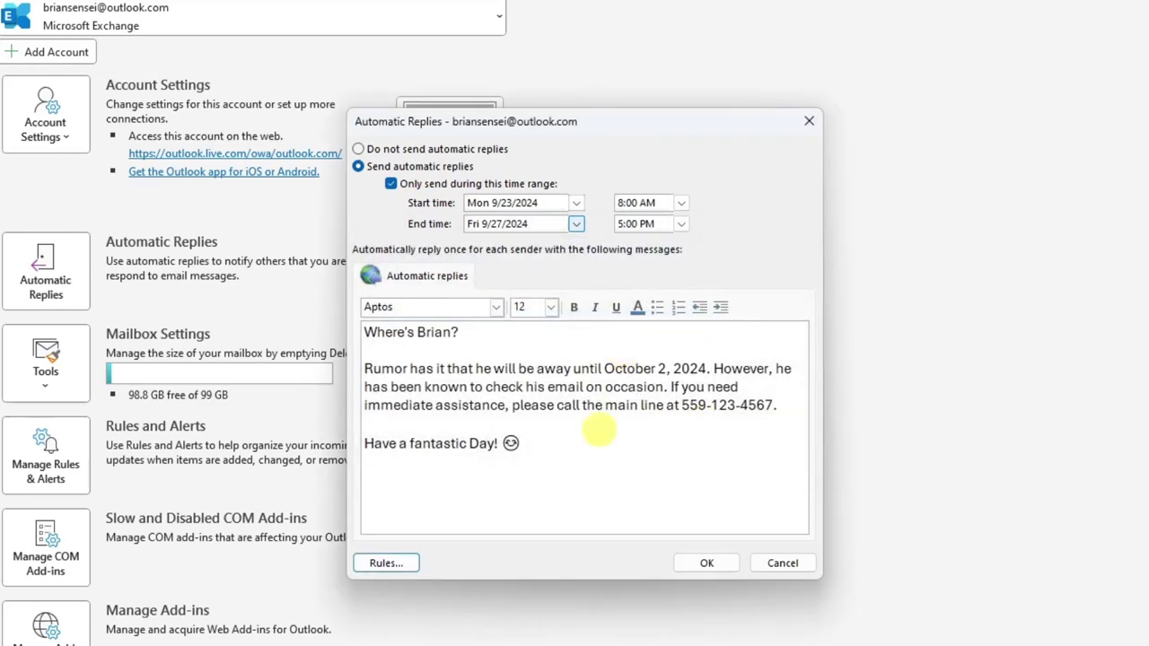
click(709, 563)
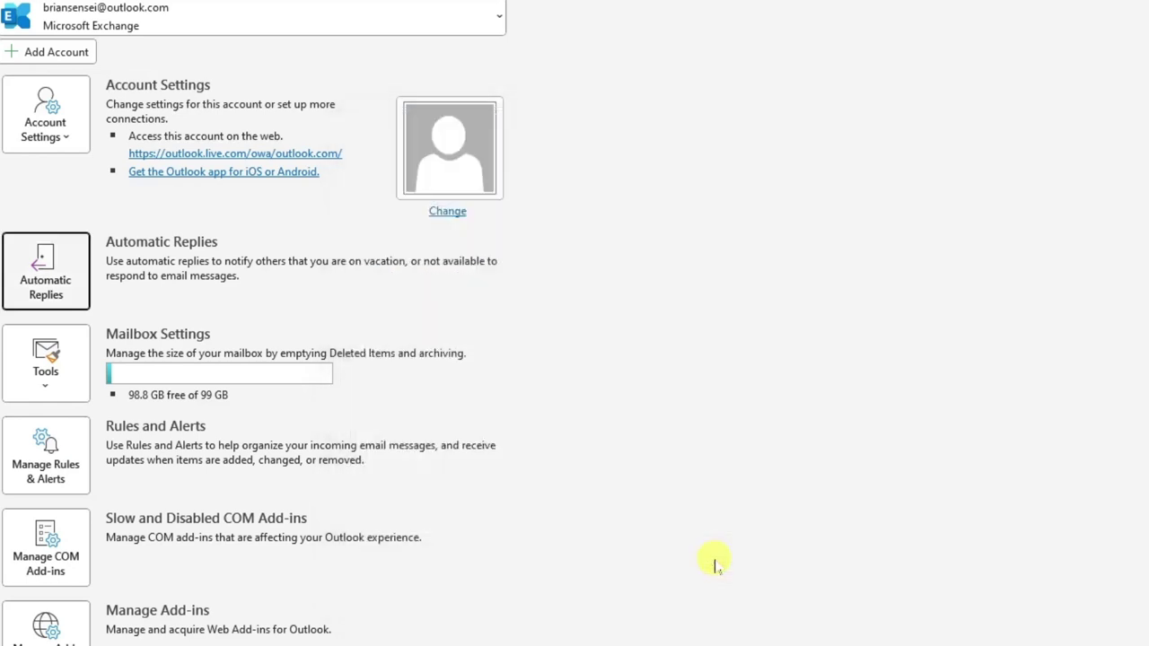